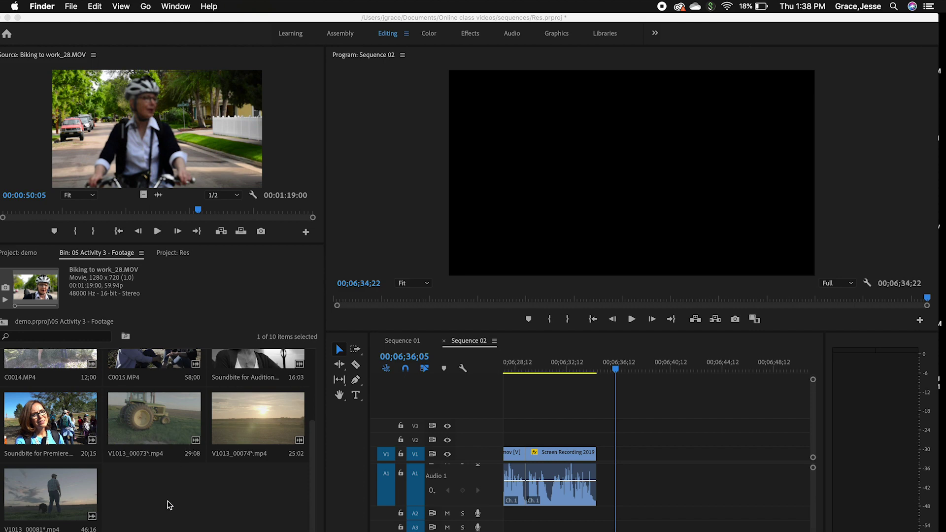
- Switch to Premiere Pro and reposition and resize its window so the entire footage bin and timeline fit on screen
{"action": "left_click", "coordinate": [172, 493]}
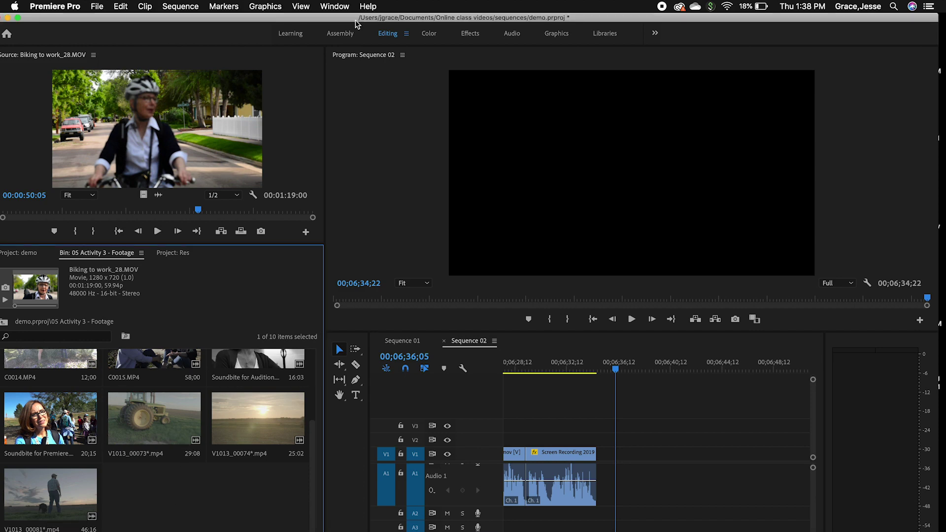
{"action": "left_click_drag", "start_coordinate": [352, 20], "coordinate": [352, 105]}
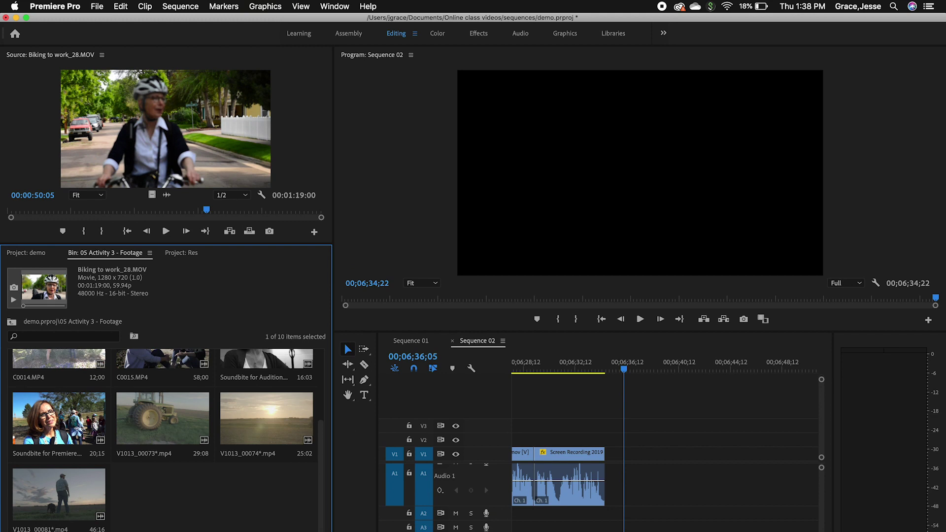
{"action": "left_click_drag", "start_coordinate": [30, 531], "coordinate": [30, 523]}
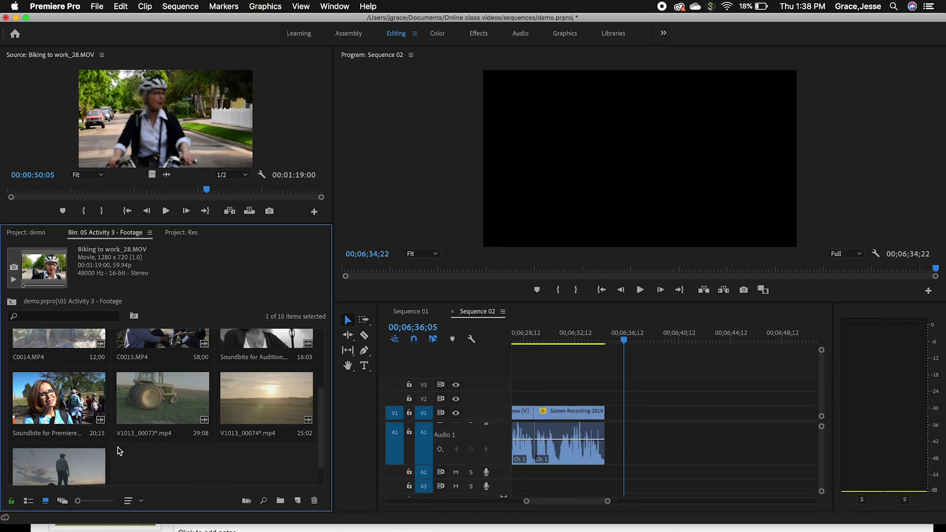
{"action": "scroll", "coordinate": [118, 403], "scroll_direction": "up", "scroll_amount": 3}
{"action": "scroll", "coordinate": [118, 402], "scroll_direction": "down", "scroll_amount": 3}
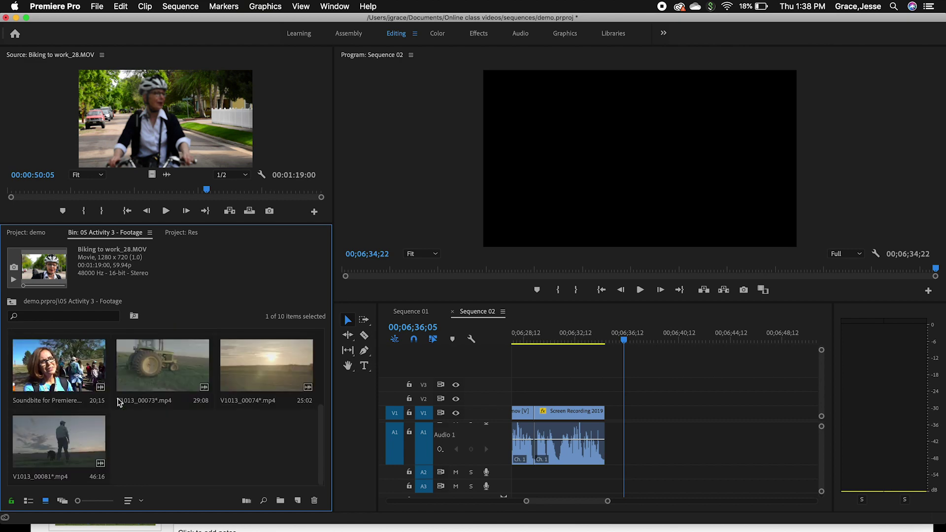
- Show the footage bin as a list and examine the clips' frame rate, media times, durations, video info and audio info
{"action": "left_click", "coordinate": [29, 501]}
{"action": "scroll", "coordinate": [157, 450], "scroll_direction": "right", "scroll_amount": 5}
{"action": "scroll", "coordinate": [213, 436], "scroll_direction": "right", "scroll_amount": 5}
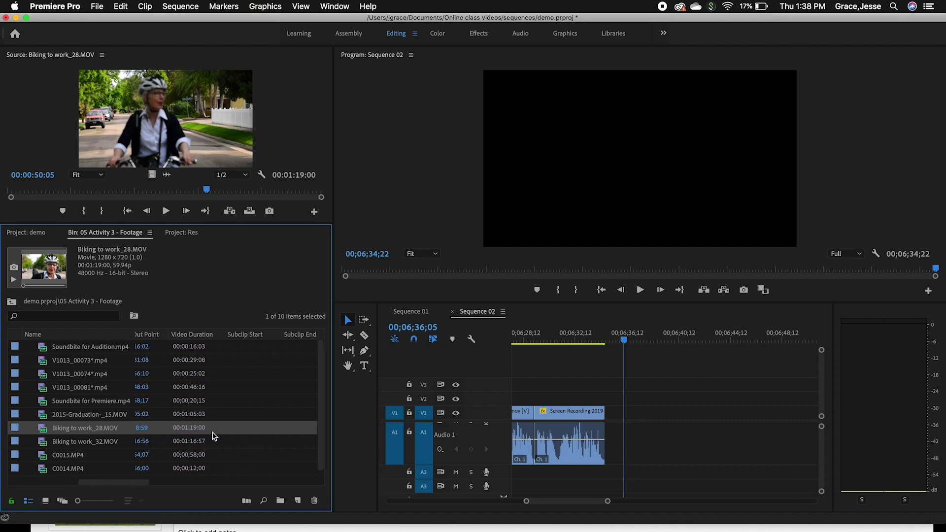
{"action": "scroll", "coordinate": [213, 435], "scroll_direction": "right", "scroll_amount": 8}
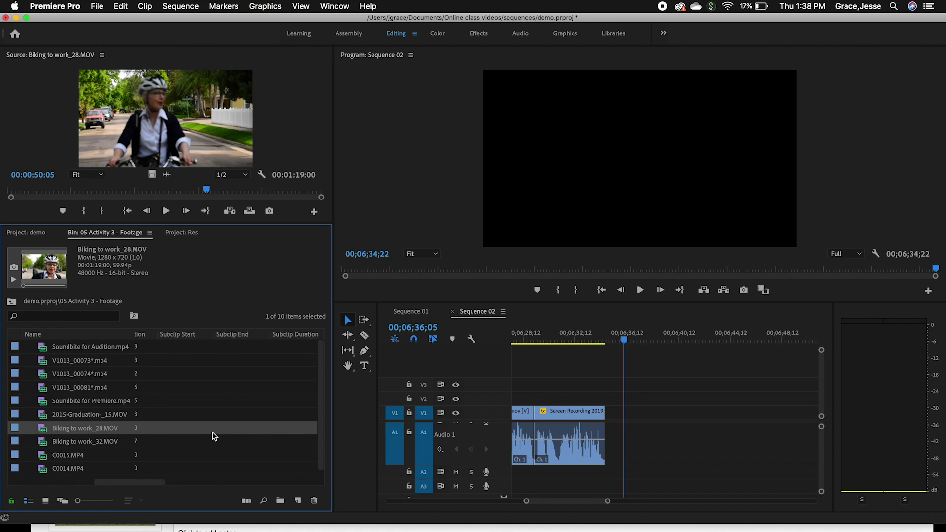
{"action": "scroll", "coordinate": [214, 435], "scroll_direction": "left", "scroll_amount": 5}
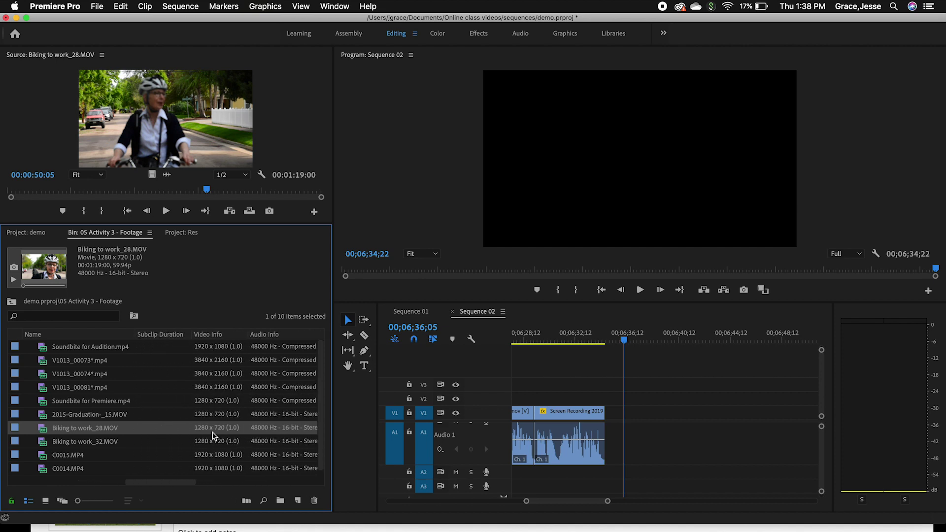
{"action": "scroll", "coordinate": [214, 435], "scroll_direction": "left", "scroll_amount": 6}
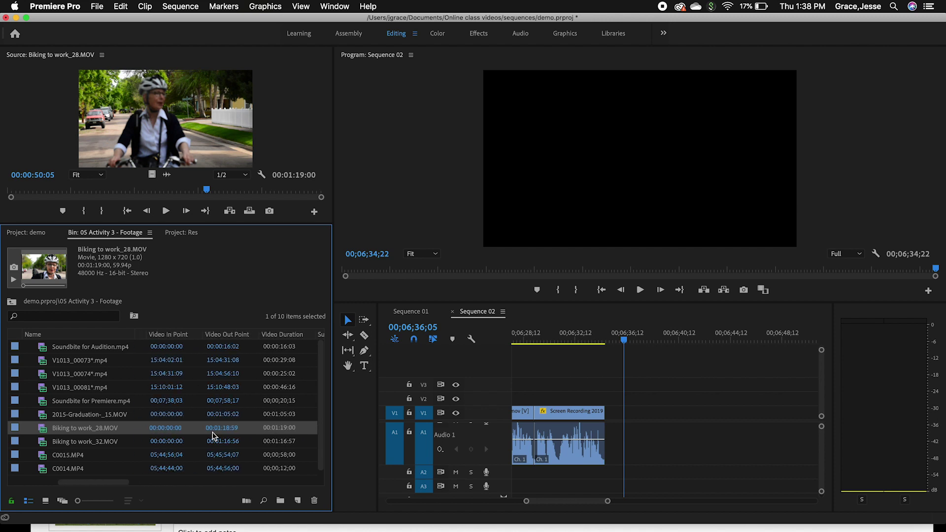
{"action": "scroll", "coordinate": [213, 436], "scroll_direction": "left", "scroll_amount": 6}
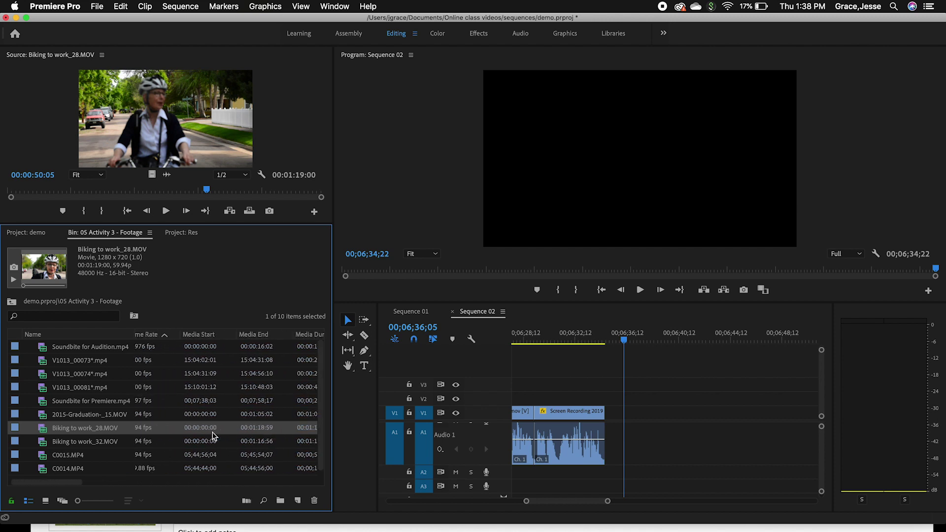
{"action": "scroll", "coordinate": [214, 435], "scroll_direction": "right", "scroll_amount": 6}
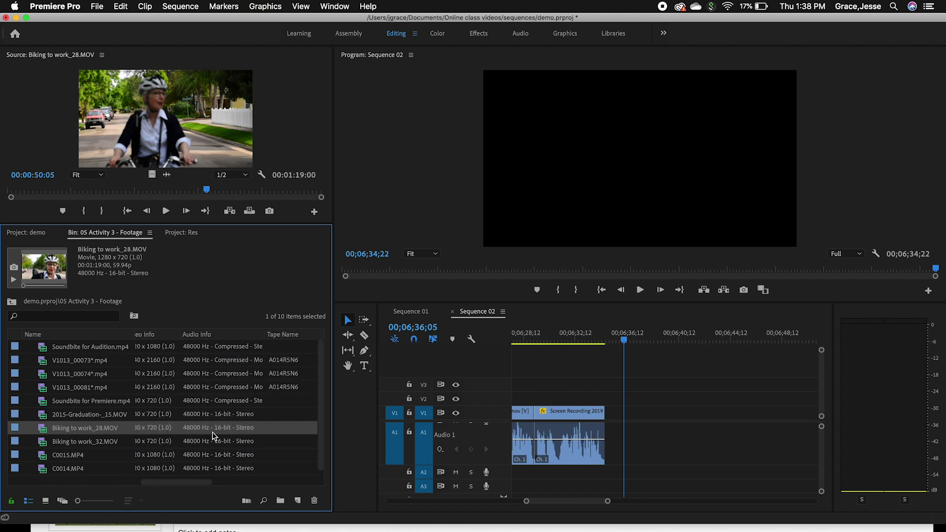
{"action": "scroll", "coordinate": [213, 435], "scroll_direction": "right", "scroll_amount": 6}
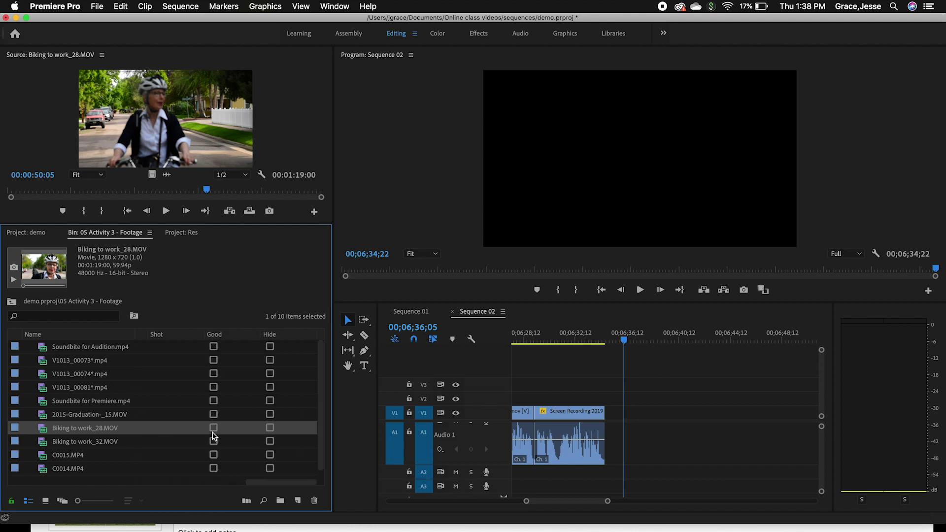
{"action": "scroll", "coordinate": [214, 435], "scroll_direction": "left", "scroll_amount": 6}
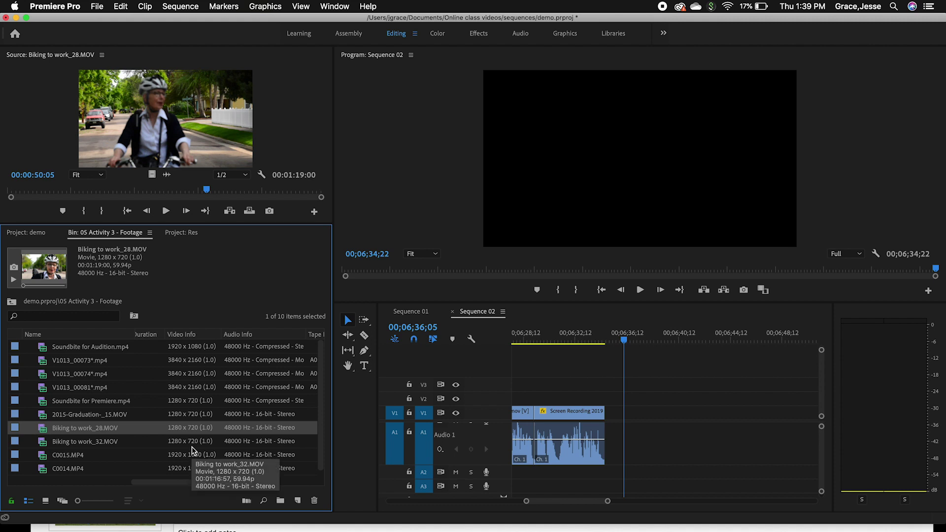
- Compare the video and audio info of Soundbite for Premiere.mp4, Soundbite for Audition.mp4 and 2015-Graduation-_15.MOV
{"action": "left_click", "coordinate": [97, 402]}
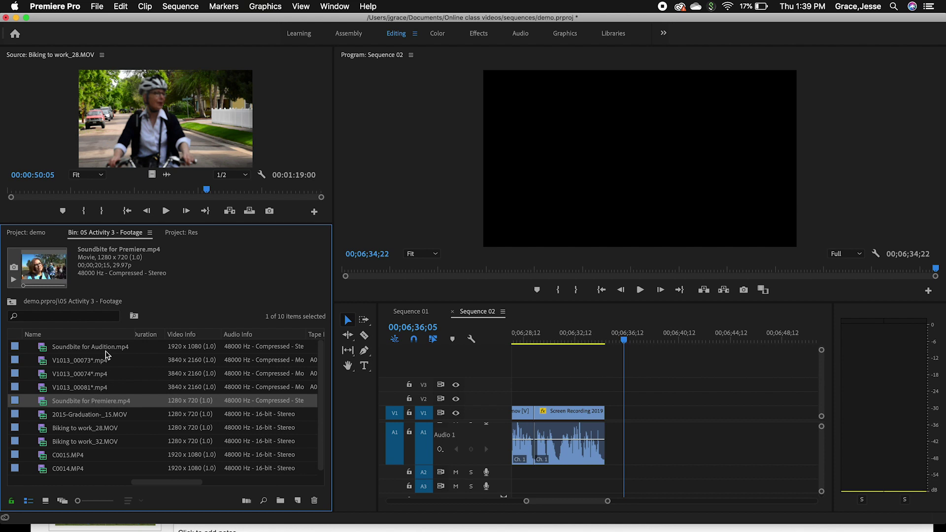
{"action": "left_click", "coordinate": [105, 351]}
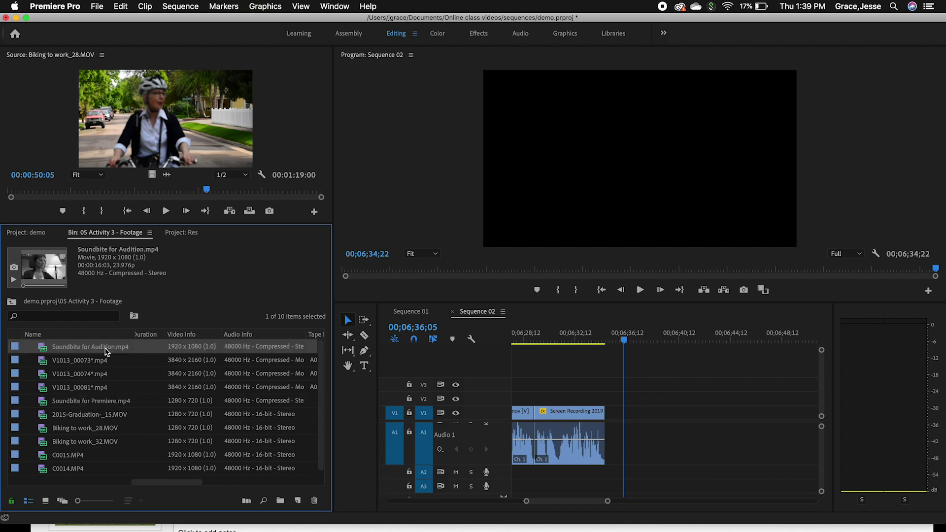
{"action": "left_click", "coordinate": [101, 401]}
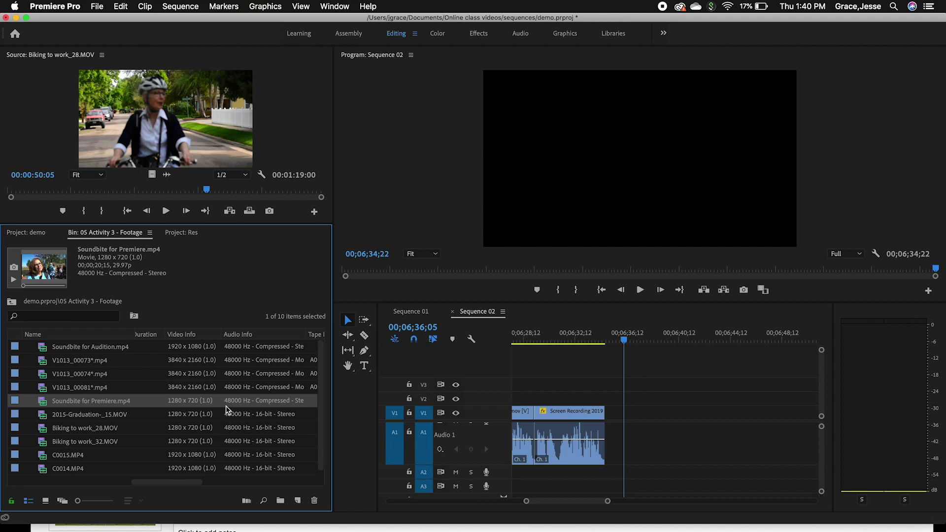
{"action": "left_click", "coordinate": [151, 415]}
{"action": "scroll", "coordinate": [179, 433], "scroll_direction": "right", "scroll_amount": 3}
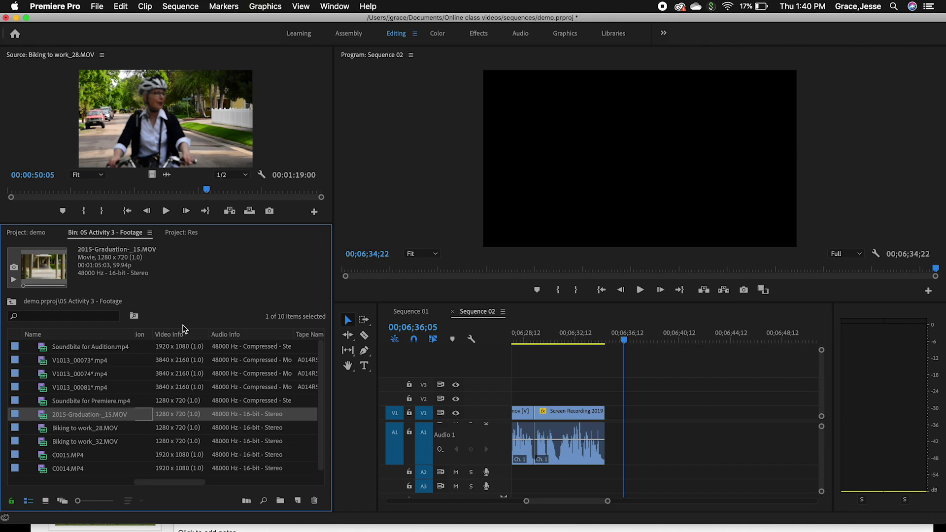
- Start a new sequence and choose the DSLR 720p24 preset from the 720p group of the Digital SLR presets
{"action": "left_click", "coordinate": [89, 5]}
{"action": "mouse_move", "coordinate": [180, 6]}
{"action": "mouse_move", "coordinate": [96, 6]}
{"action": "mouse_move", "coordinate": [197, 19]}
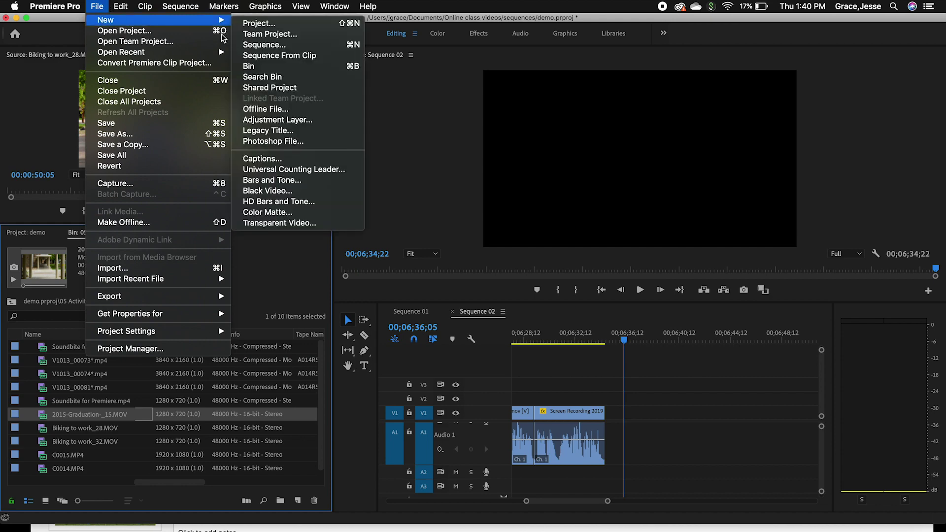
{"action": "left_click", "coordinate": [265, 45]}
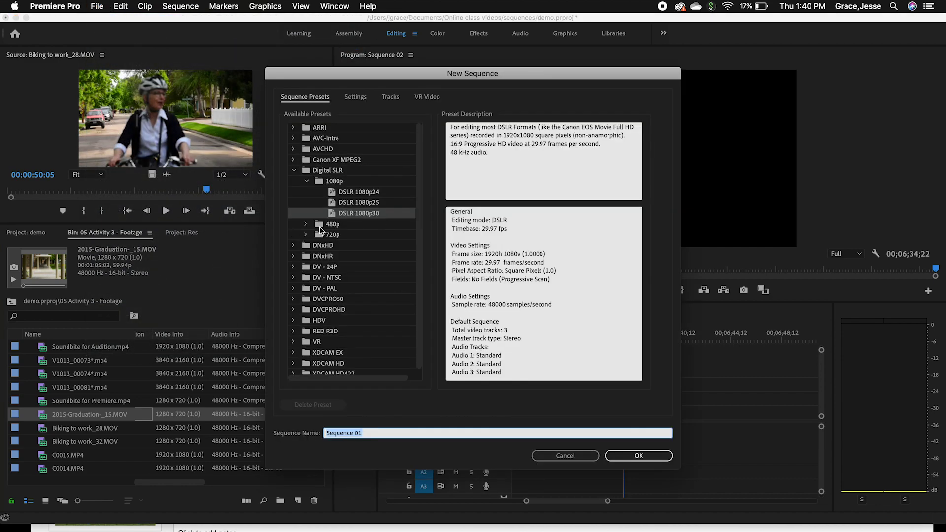
{"action": "left_click", "coordinate": [329, 235]}
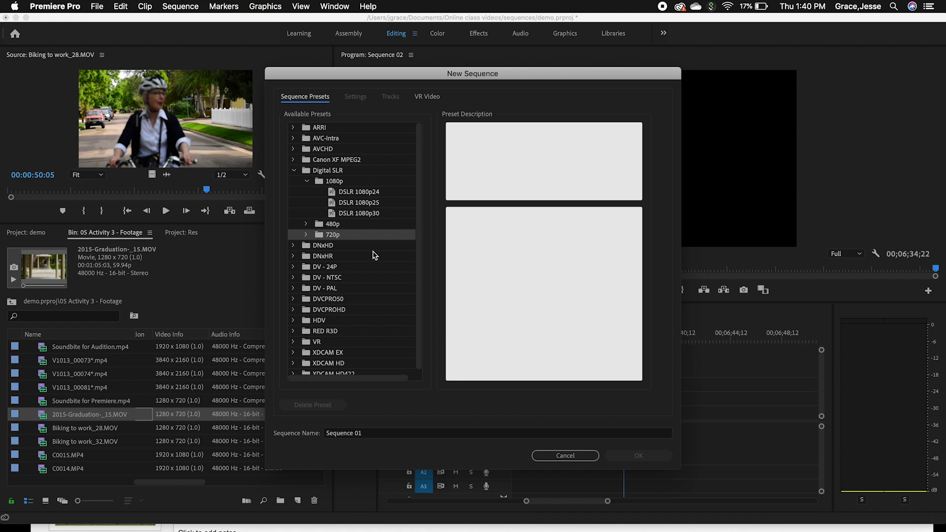
{"action": "left_click", "coordinate": [306, 237]}
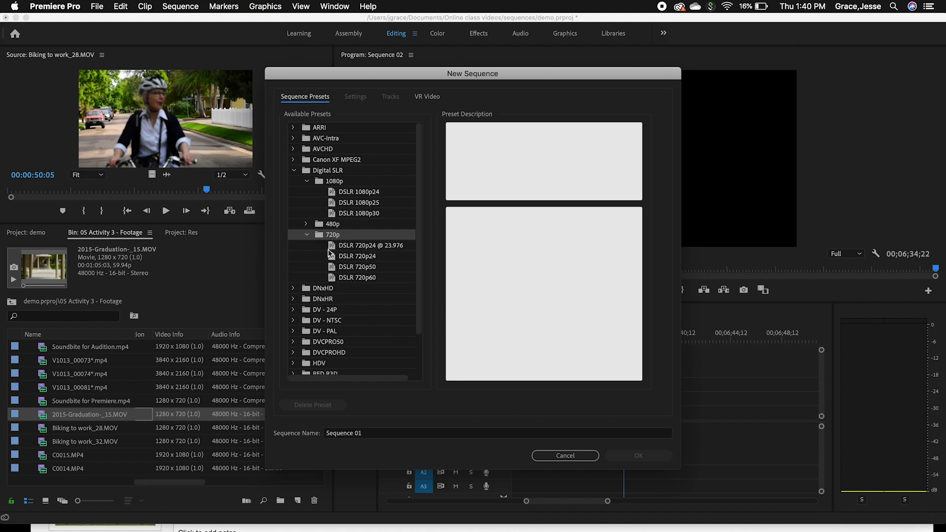
{"action": "left_click", "coordinate": [381, 256]}
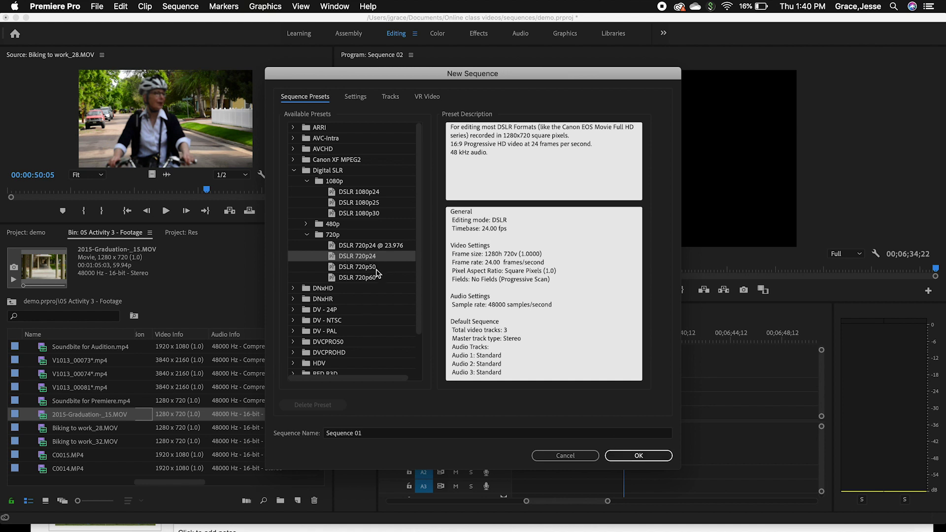
- Look over the HDV presets, then create Sequence 01 with the selected DSLR 720p24 preset
{"action": "scroll", "coordinate": [376, 273], "scroll_direction": "down", "scroll_amount": 5}
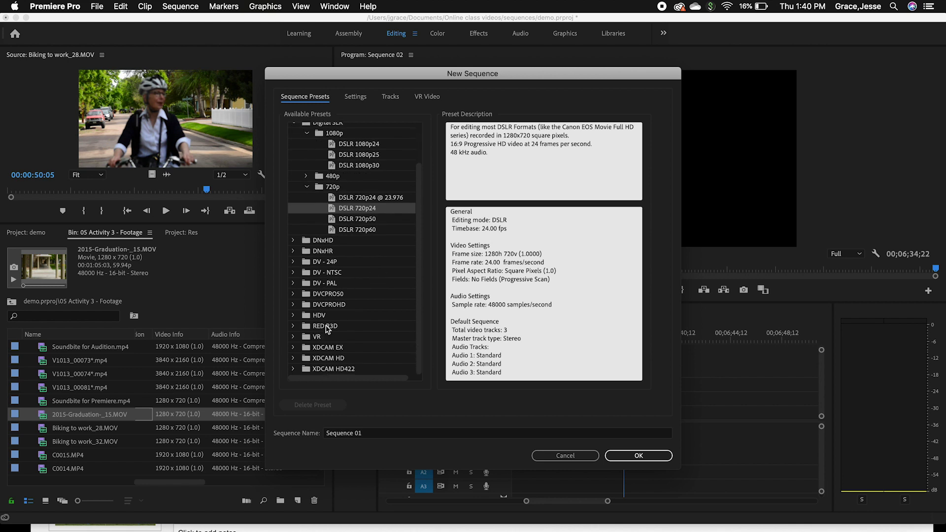
{"action": "left_click", "coordinate": [291, 315]}
{"action": "scroll", "coordinate": [330, 335], "scroll_direction": "down", "scroll_amount": 3}
{"action": "scroll", "coordinate": [329, 333], "scroll_direction": "down", "scroll_amount": 2}
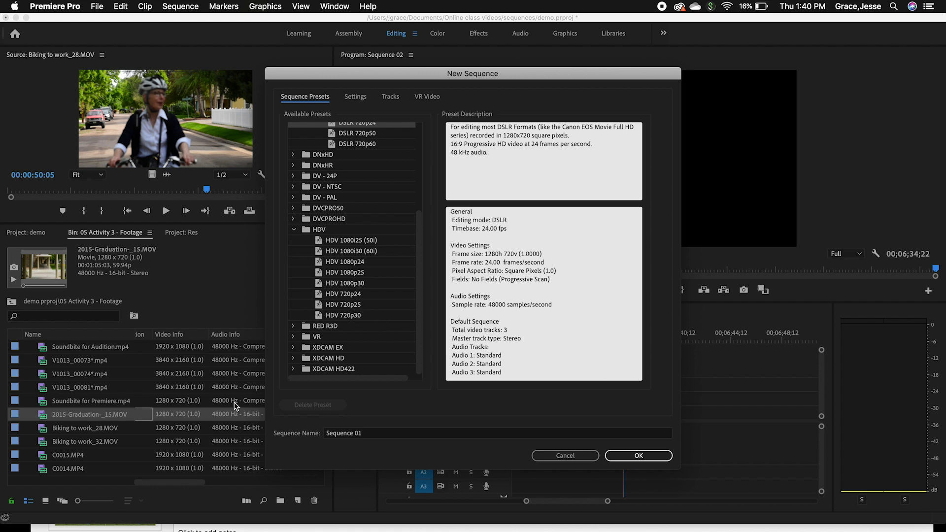
{"action": "scroll", "coordinate": [346, 305], "scroll_direction": "up", "scroll_amount": 5}
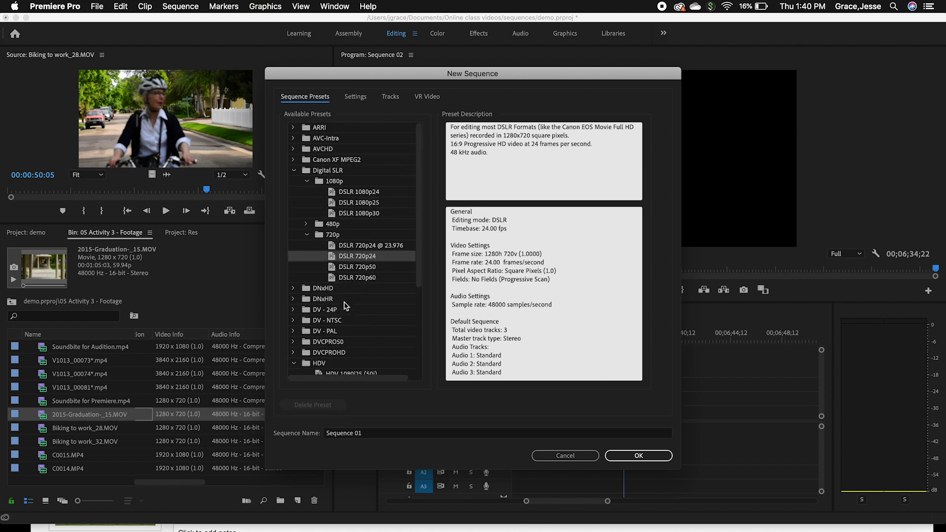
{"action": "left_click", "coordinate": [636, 455]}
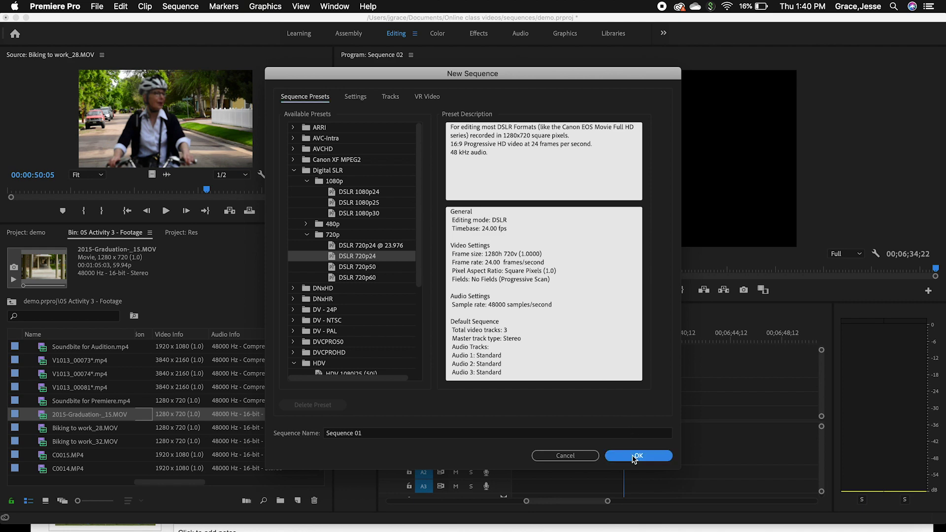
- Check the new sequence's duration and frame rate against the clips listed in the bin
{"action": "scroll", "coordinate": [270, 440], "scroll_direction": "down", "scroll_amount": 1}
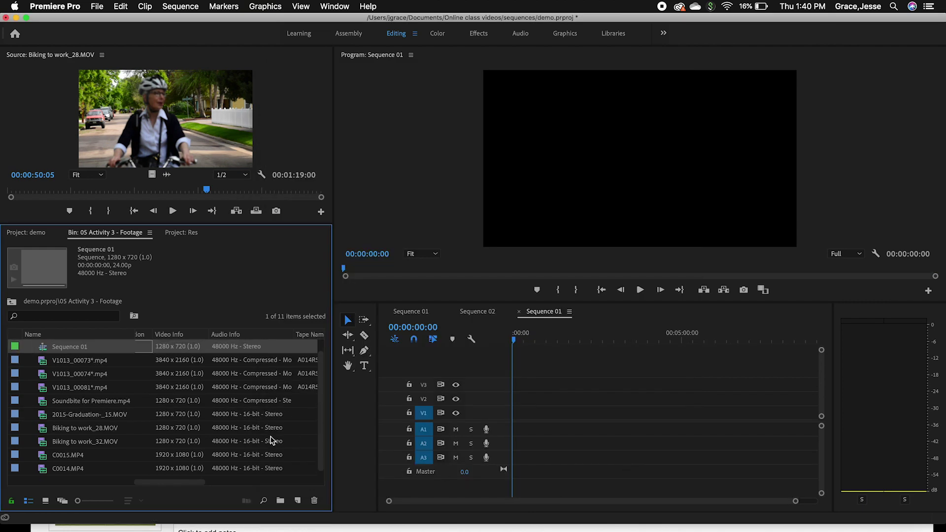
{"action": "scroll", "coordinate": [270, 439], "scroll_direction": "up", "scroll_amount": 1}
{"action": "scroll", "coordinate": [269, 440], "scroll_direction": "left", "scroll_amount": 6}
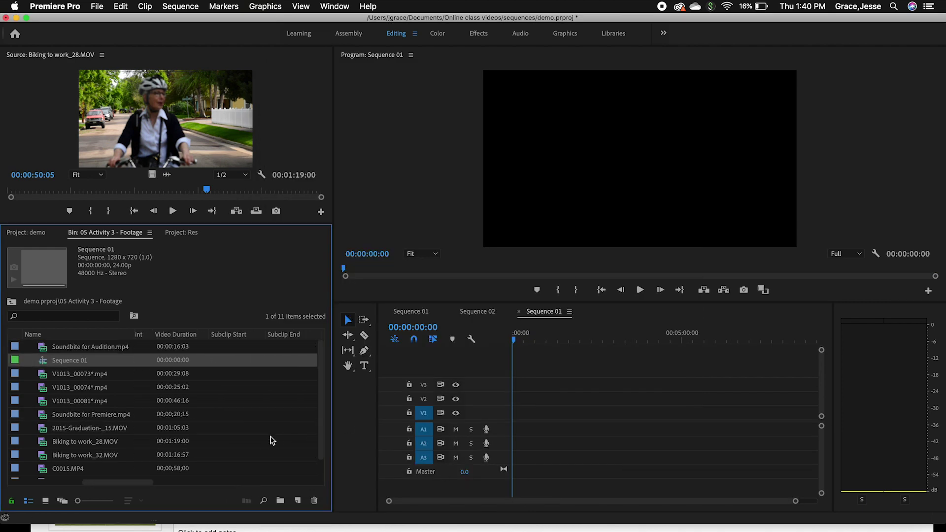
{"action": "scroll", "coordinate": [270, 440], "scroll_direction": "left", "scroll_amount": 5}
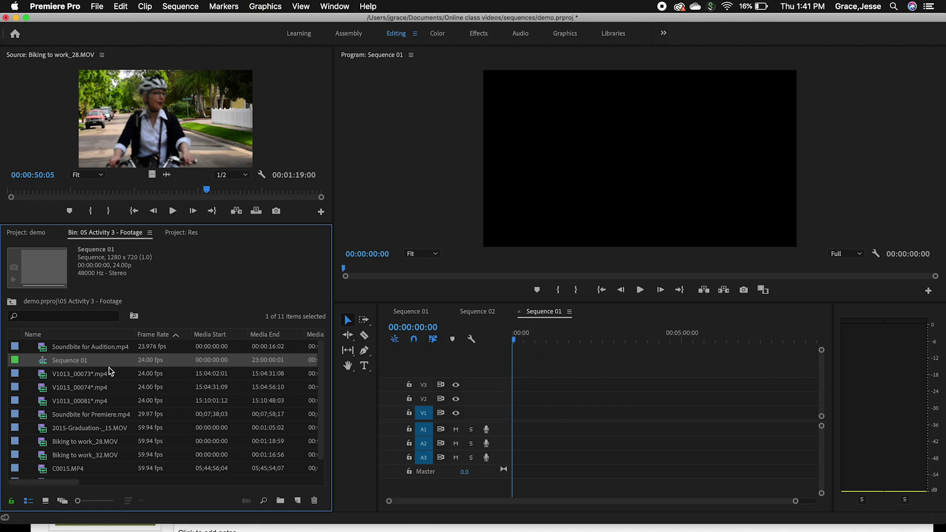
- Return the footage bin to thumbnails and open the file properties of the tractor clip V1013_00073*.mp4
{"action": "left_click", "coordinate": [44, 500]}
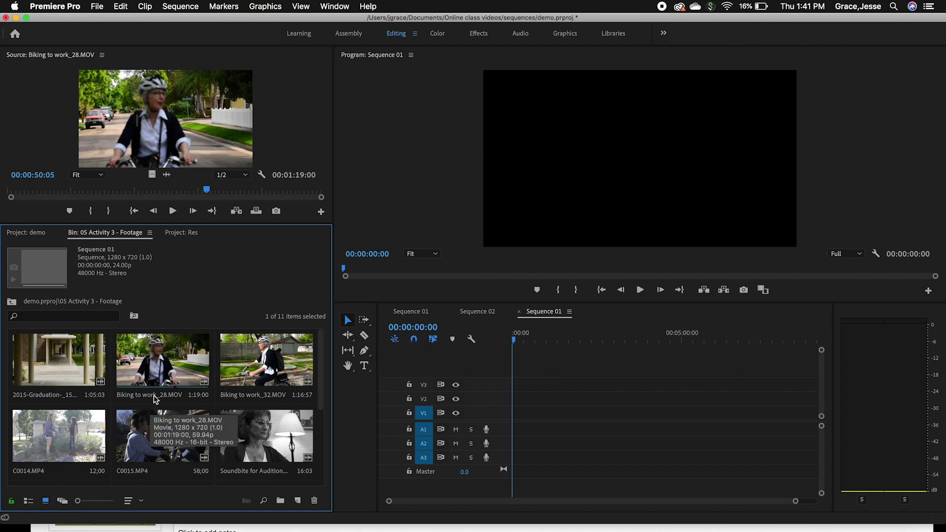
{"action": "scroll", "coordinate": [151, 405], "scroll_direction": "down", "scroll_amount": 5}
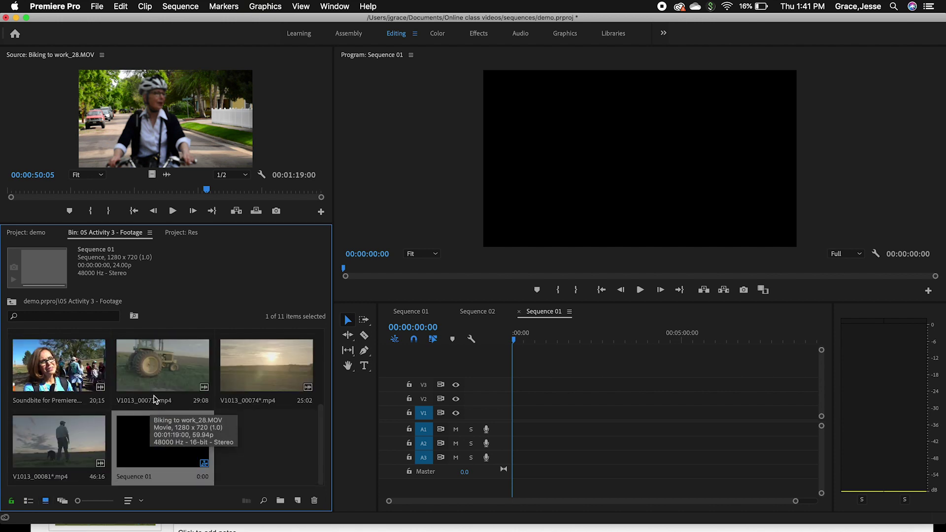
{"action": "right_click", "coordinate": [176, 377]}
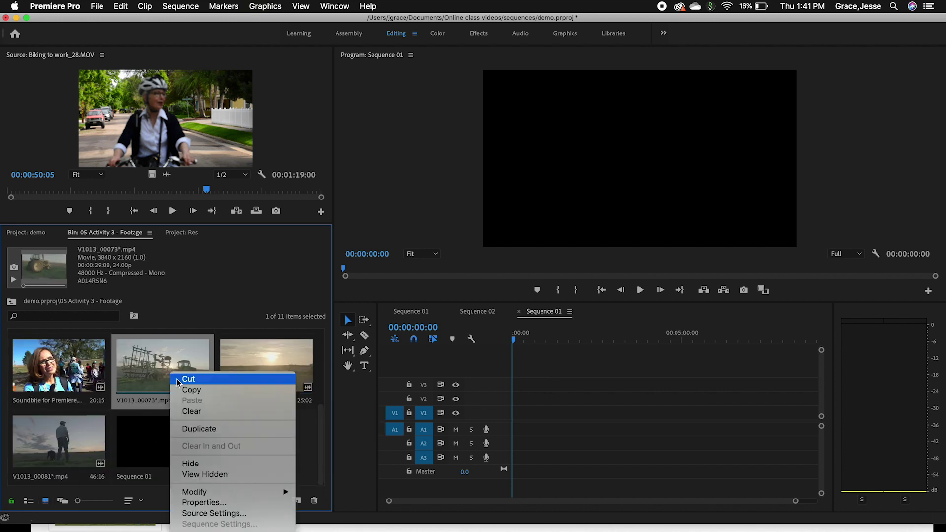
{"action": "scroll", "coordinate": [207, 443], "scroll_direction": "down", "scroll_amount": 5}
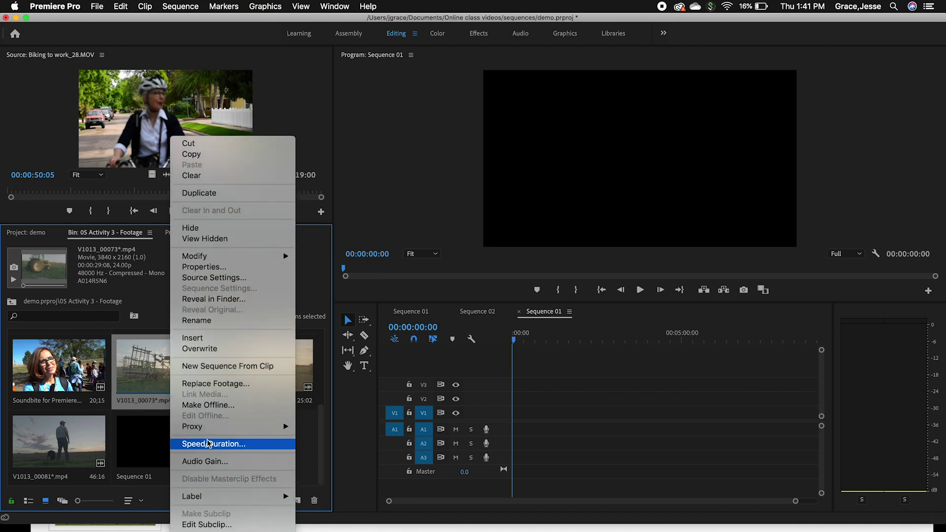
{"action": "scroll", "coordinate": [219, 428], "scroll_direction": "down", "scroll_amount": 7}
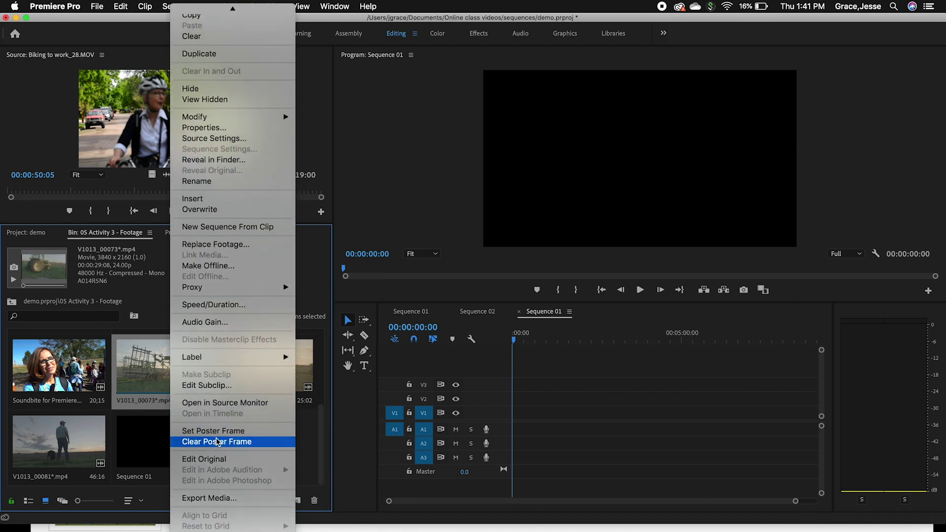
{"action": "scroll", "coordinate": [232, 447], "scroll_direction": "down", "scroll_amount": 1}
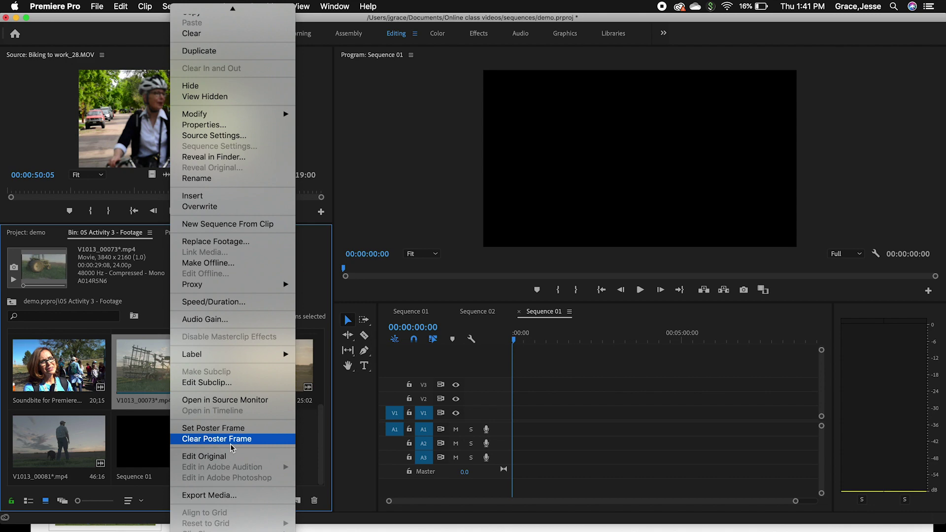
{"action": "left_click", "coordinate": [219, 125]}
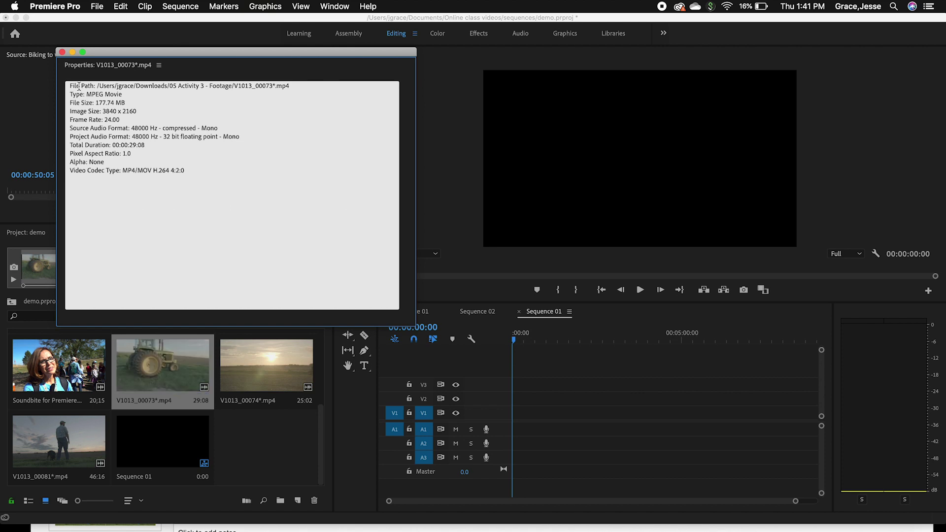
- Place the tractor clip V1013_00073*.mp4 at the start of Sequence 01 on V1 and A1, keeping the existing sequence settings
{"action": "left_click", "coordinate": [63, 52]}
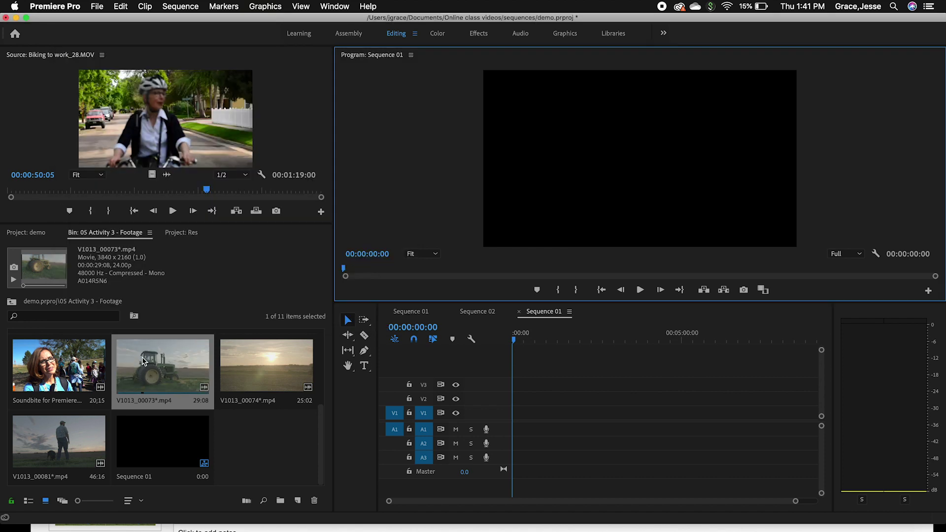
{"action": "left_click_drag", "start_coordinate": [144, 365], "coordinate": [523, 430]}
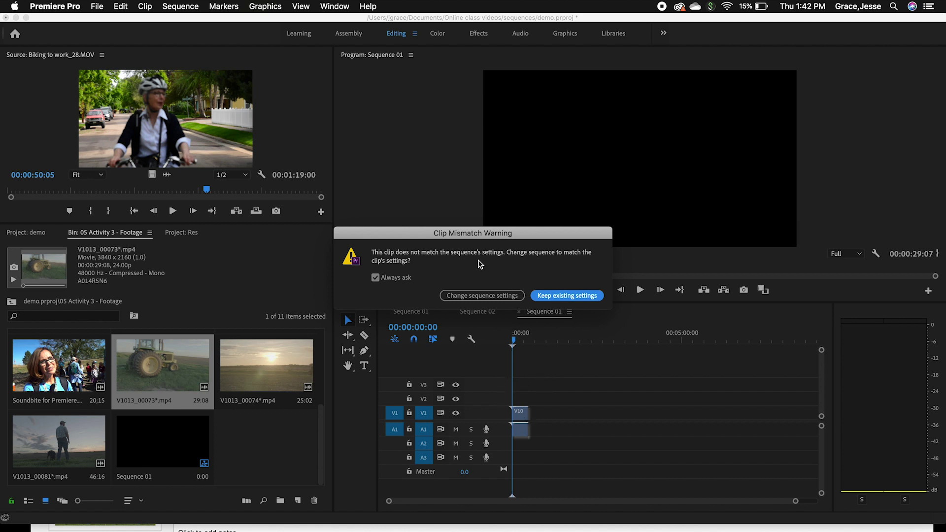
{"action": "left_click", "coordinate": [572, 296]}
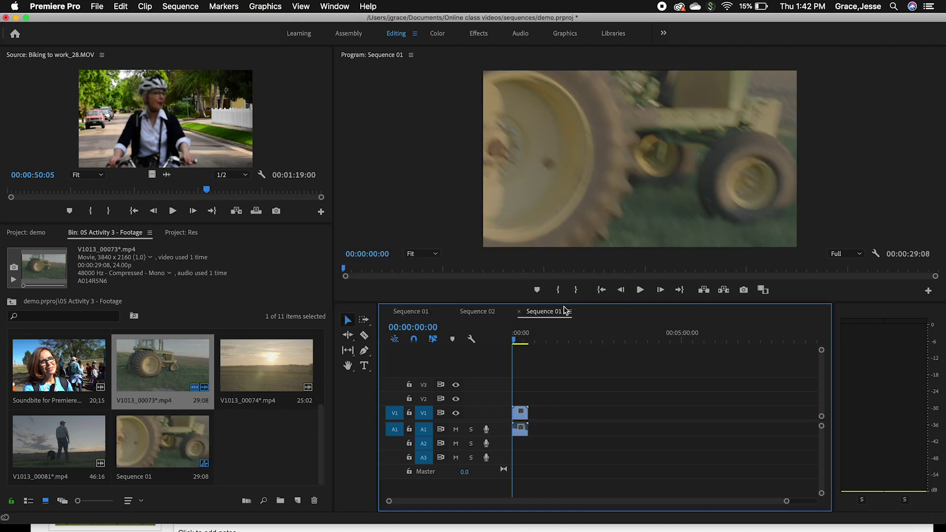
- Move the playhead to 00:00:13:00 and apply Set to Frame Size to the tractor clip in the timeline
{"action": "left_click", "coordinate": [519, 335]}
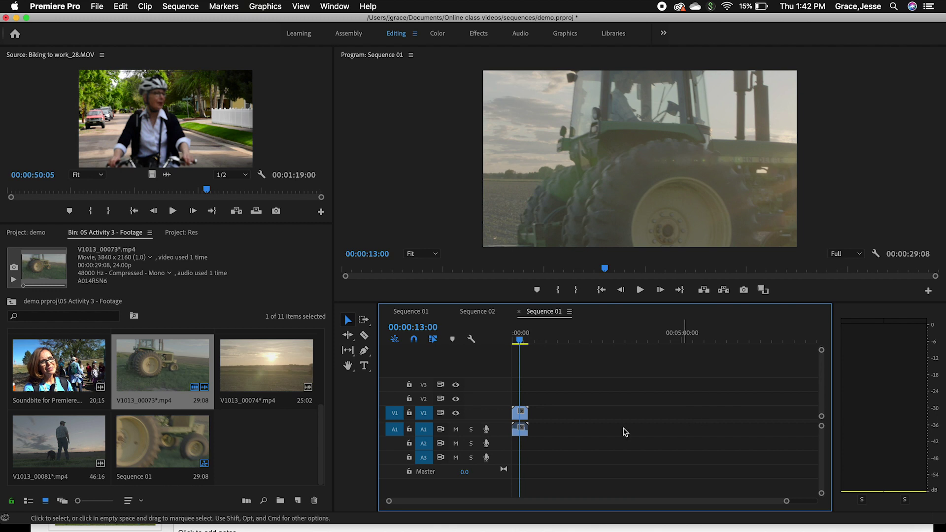
{"action": "right_click", "coordinate": [520, 419]}
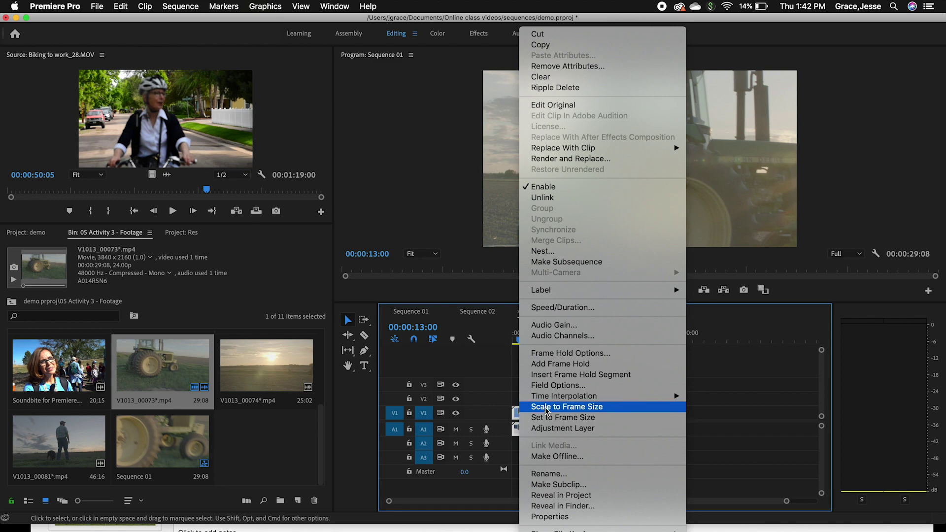
{"action": "left_click", "coordinate": [555, 422]}
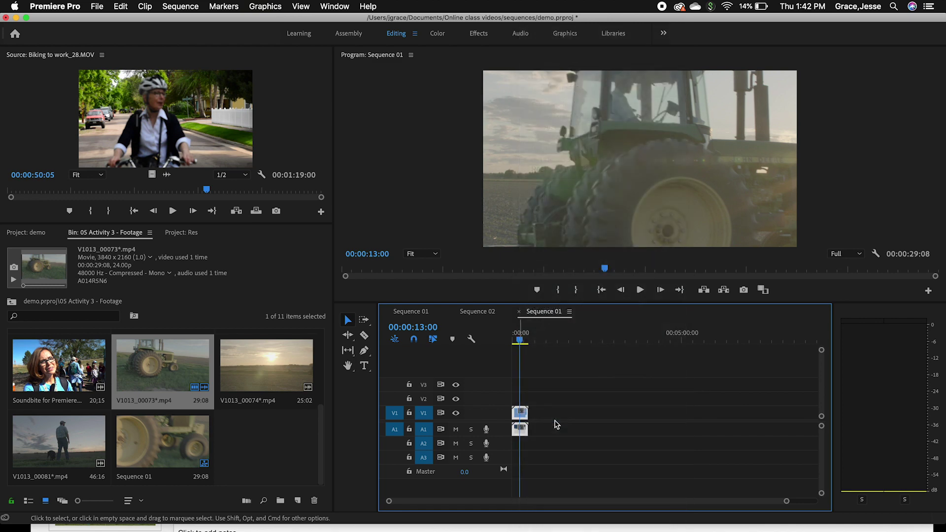
{"action": "left_click", "coordinate": [512, 179]}
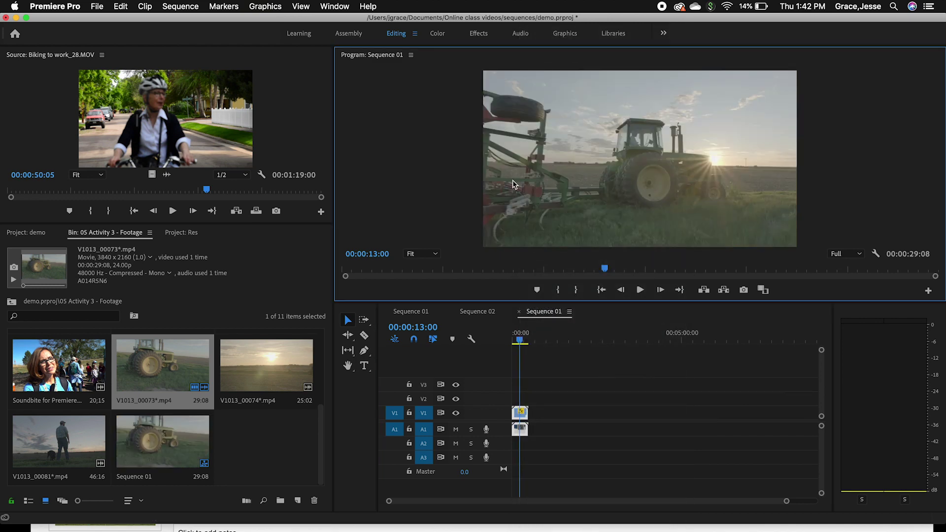
{"action": "left_click", "coordinate": [510, 205]}
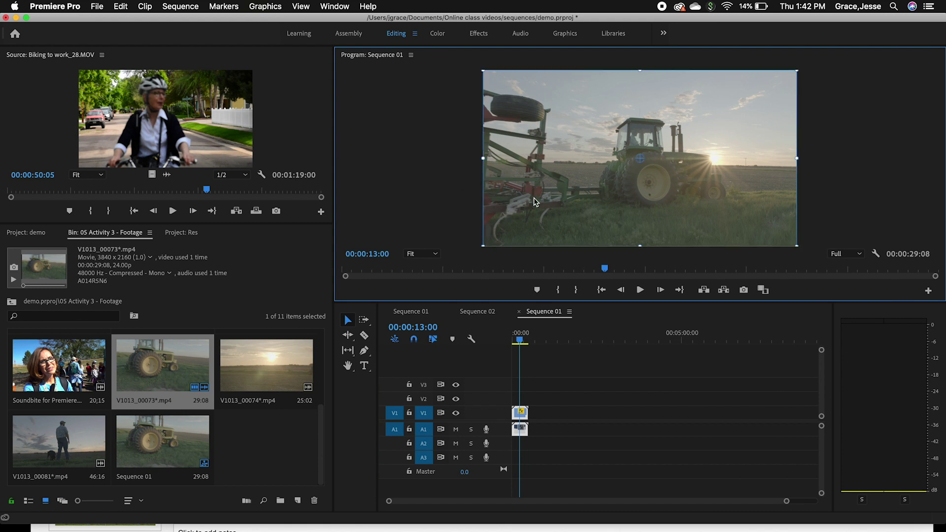
- Enlarge the Audio 1 track to reveal its waveform and return the playhead to the sequence start
{"action": "left_click_drag", "start_coordinate": [785, 501], "coordinate": [656, 513]}
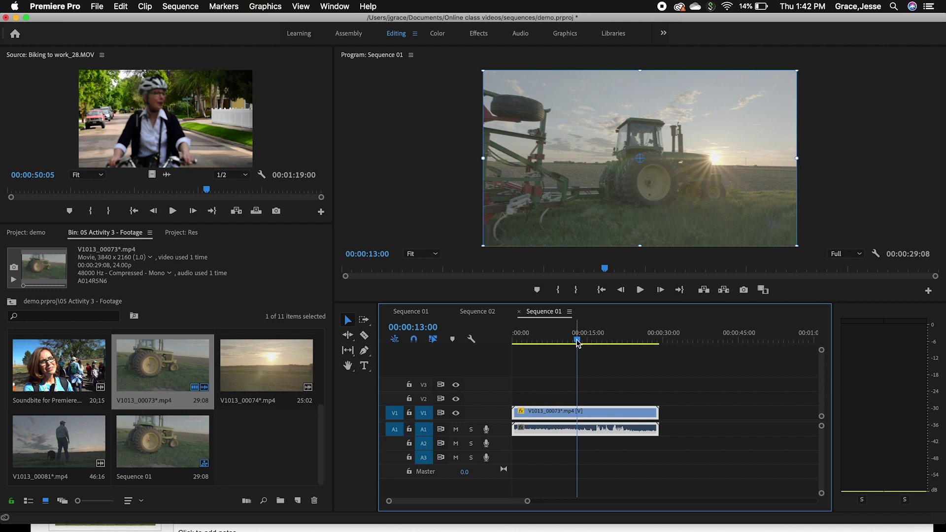
{"action": "left_click_drag", "start_coordinate": [578, 343], "coordinate": [547, 344]}
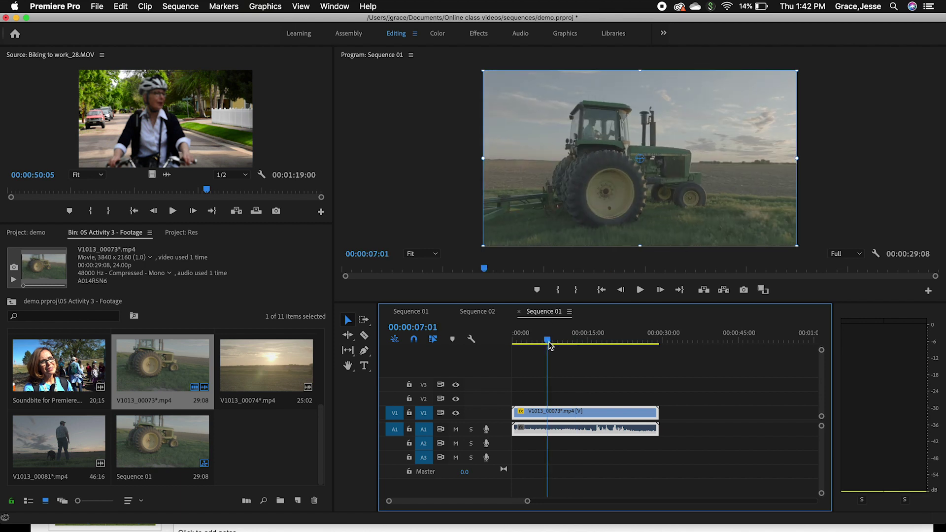
{"action": "left_click_drag", "start_coordinate": [509, 434], "coordinate": [505, 485]}
{"action": "left_click_drag", "start_coordinate": [570, 455], "coordinate": [570, 477]}
{"action": "left_click_drag", "start_coordinate": [546, 340], "coordinate": [510, 339]}
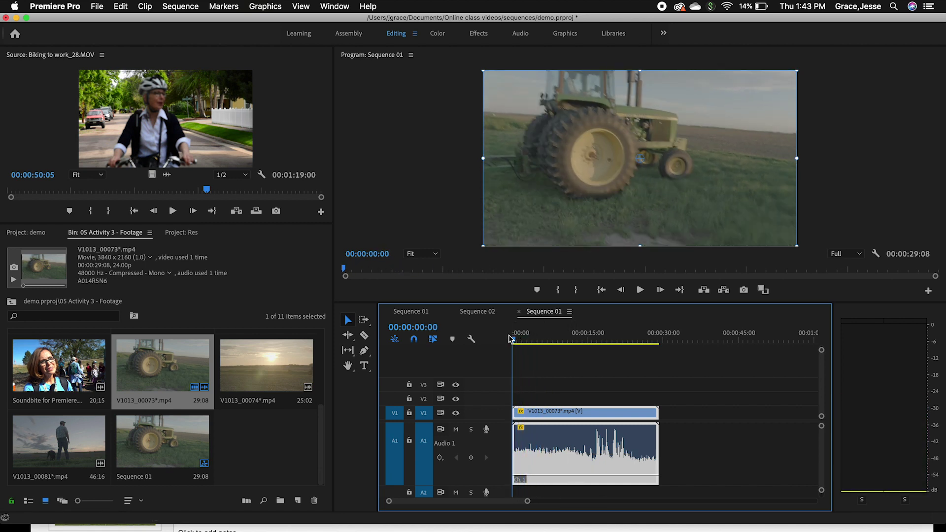
- Play the tractor clip's opening and trim its start to 00:00:03:17
{"action": "key", "text": "space"}
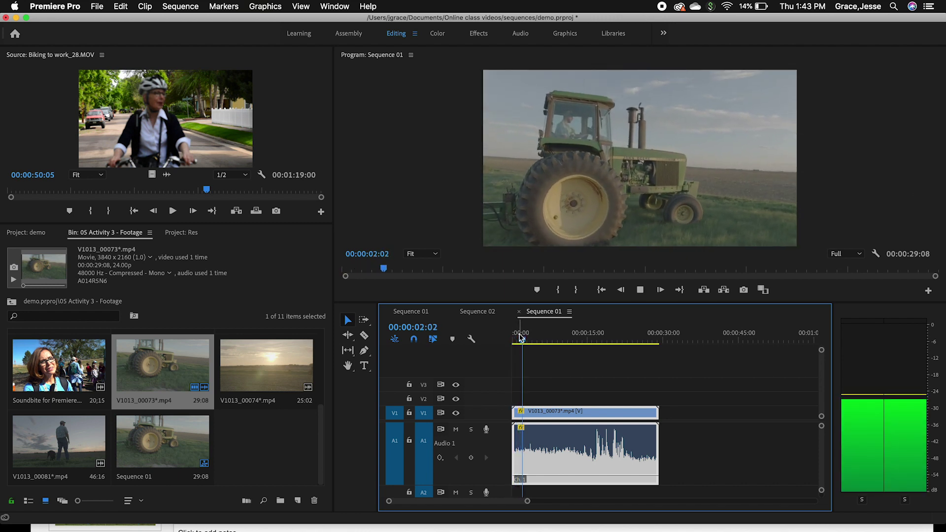
{"action": "key", "text": "space"}
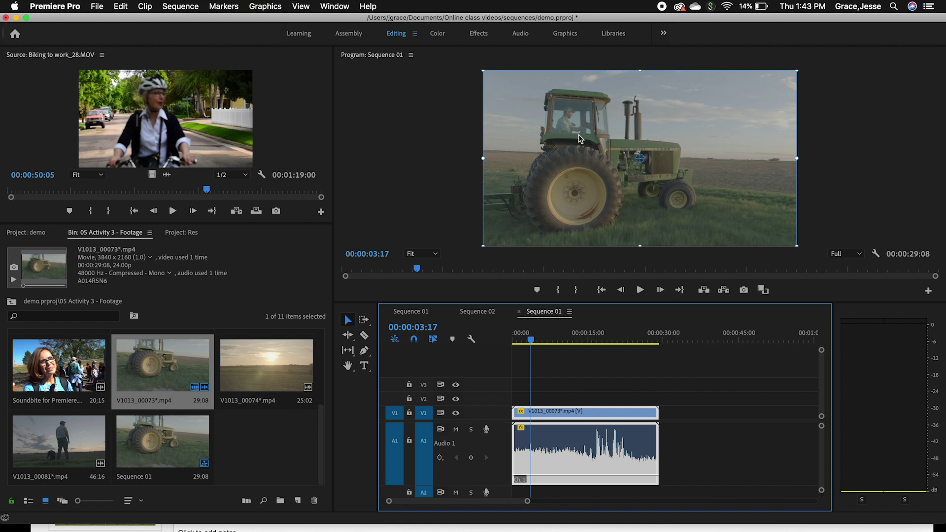
{"action": "left_click_drag", "start_coordinate": [513, 414], "coordinate": [531, 413]}
- Play on to 00:00:06:01 and split the tractor clip there with the Razor tool
{"action": "key", "text": "space"}
{"action": "left_click", "coordinate": [533, 343]}
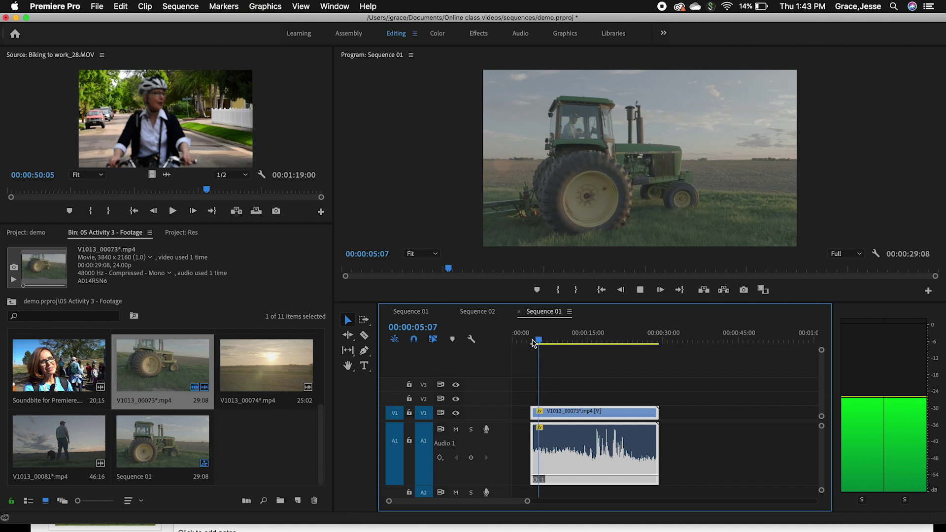
{"action": "key", "text": "space"}
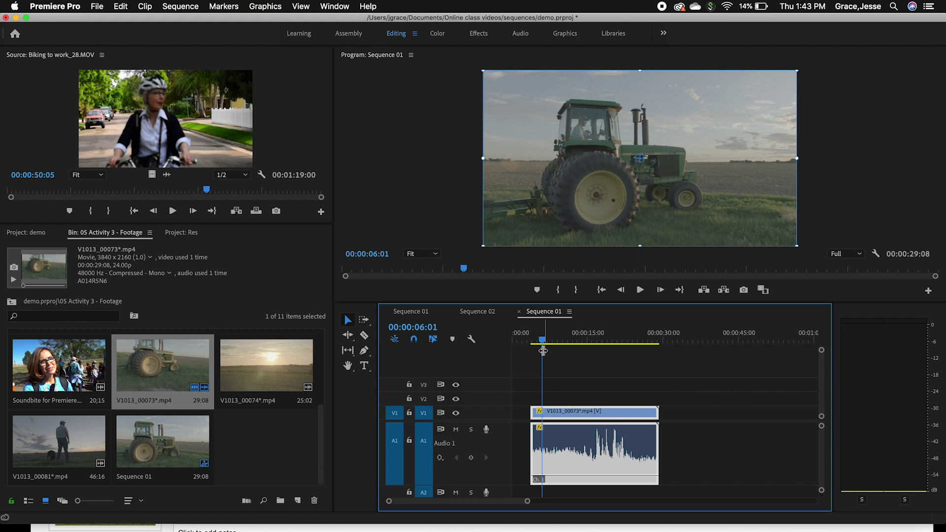
{"action": "key", "text": "c"}
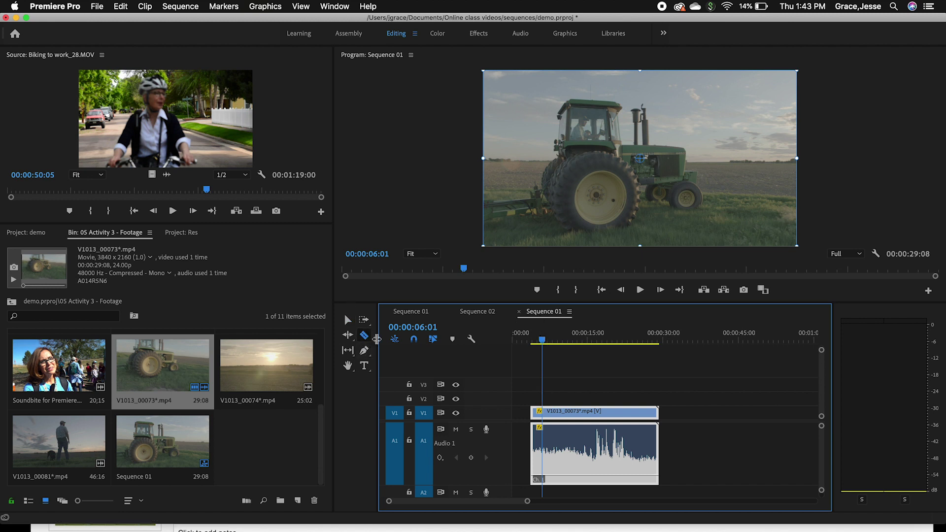
{"action": "left_click", "coordinate": [542, 416]}
{"action": "left_click", "coordinate": [348, 320]}
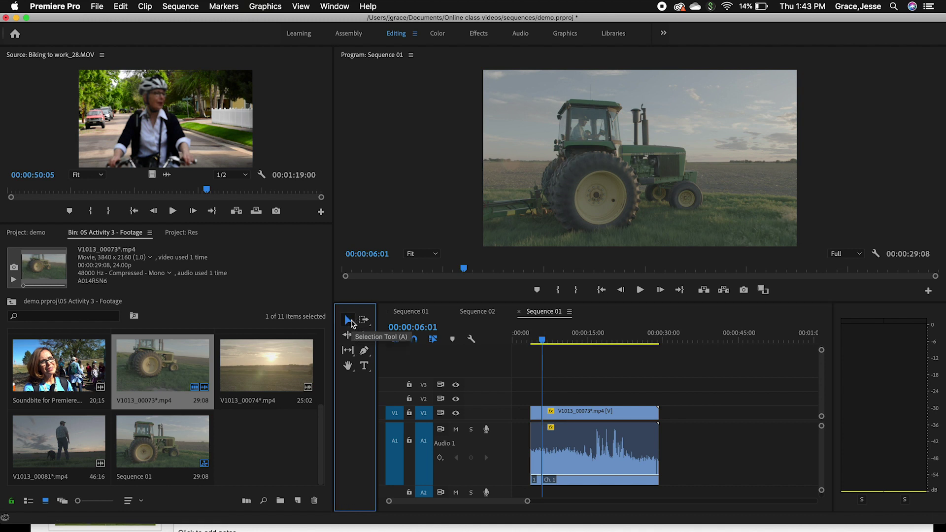
- Enlarge the segment after the cut to about 71% scale and reposition it to frame the driver in the tractor cab
{"action": "left_click", "coordinate": [569, 181]}
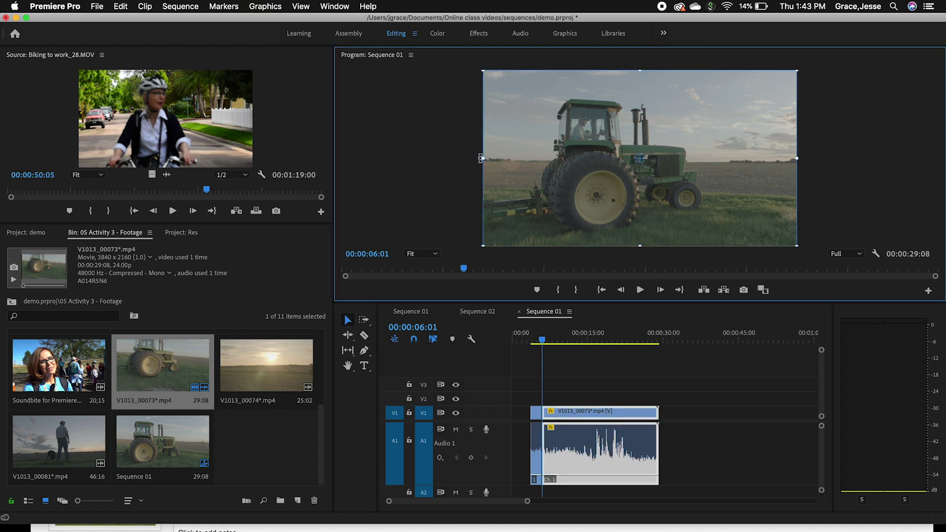
{"action": "left_click_drag", "start_coordinate": [485, 158], "coordinate": [353, 158]}
{"action": "left_click_drag", "start_coordinate": [515, 155], "coordinate": [561, 203]}
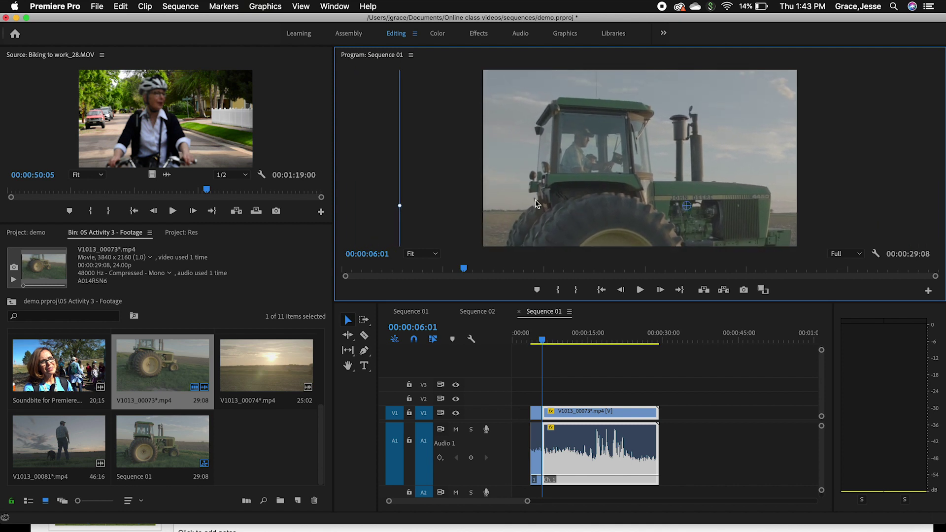
{"action": "left_click_drag", "start_coordinate": [399, 205], "coordinate": [348, 207]}
{"action": "left_click_drag", "start_coordinate": [562, 179], "coordinate": [595, 196]}
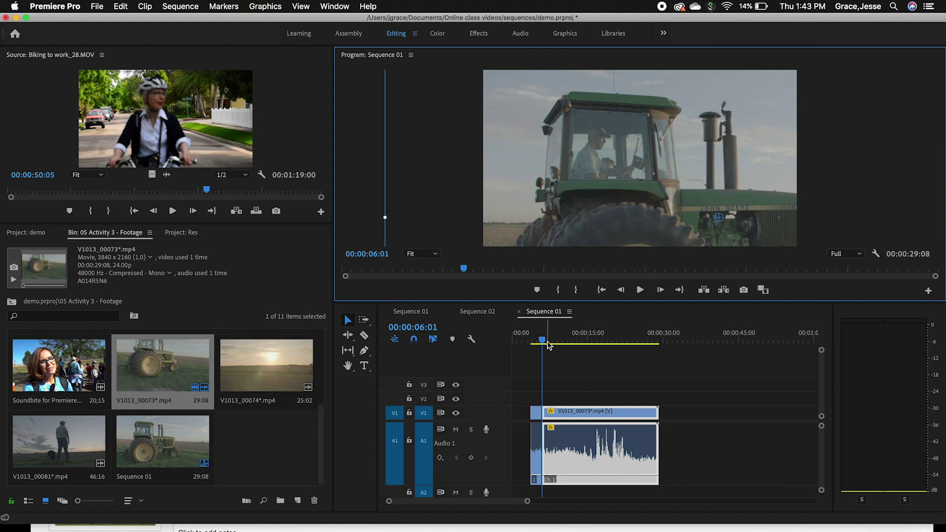
- Play across the cut and reposition the enlarged second segment to frame the tractor's wheels, at about 713.7, -15.0
{"action": "left_click_drag", "start_coordinate": [543, 343], "coordinate": [535, 343]}
{"action": "key", "text": "space"}
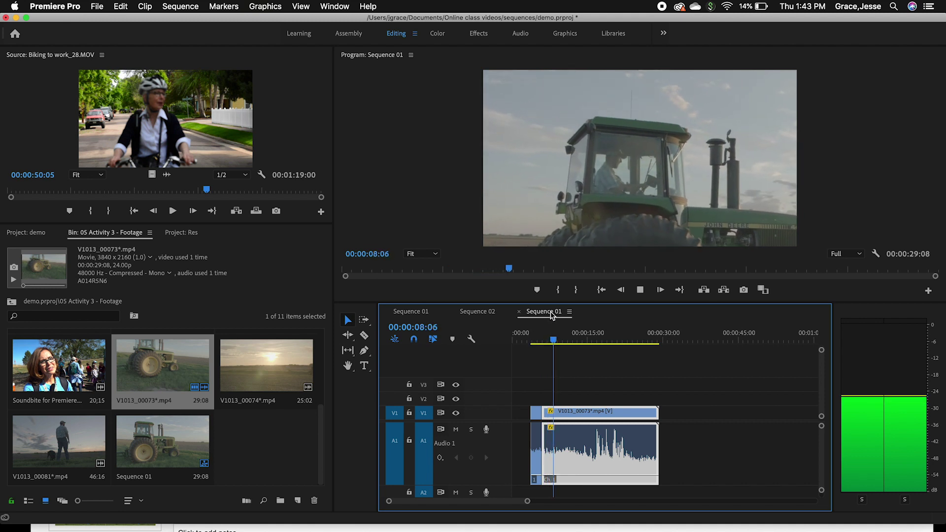
{"action": "key", "text": "space"}
{"action": "left_click_drag", "start_coordinate": [564, 210], "coordinate": [517, 70]}
- Play the reframed cut and trim the end of the second segment to 00:00:10:19
{"action": "left_click_drag", "start_coordinate": [559, 331], "coordinate": [535, 337]}
{"action": "key", "text": "space"}
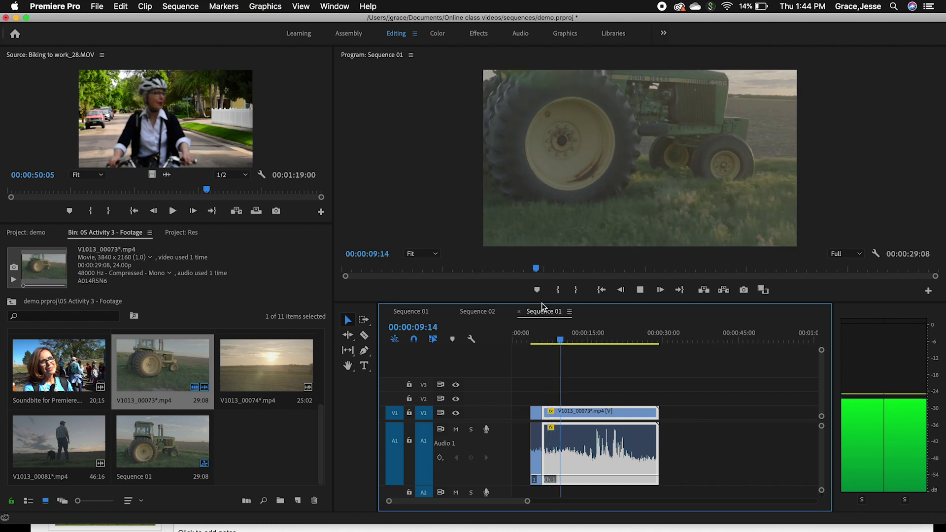
{"action": "key", "text": "space"}
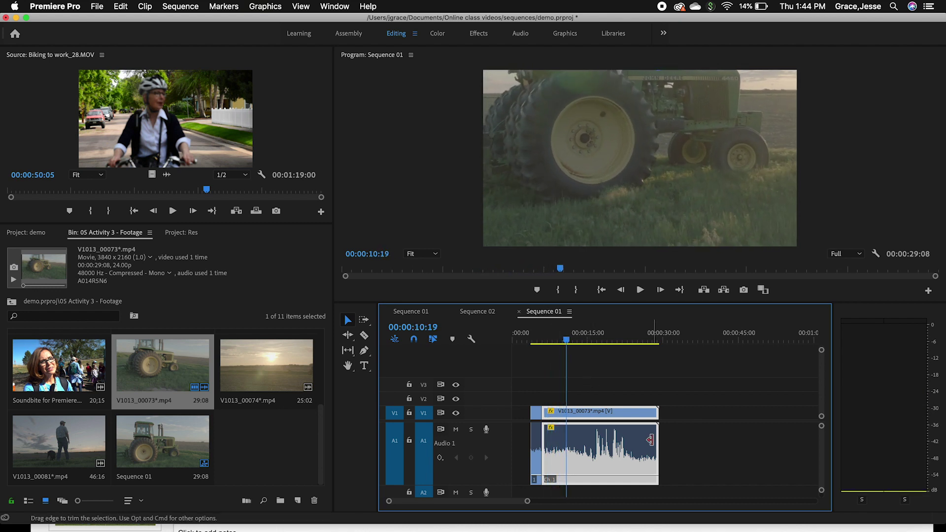
{"action": "left_click_drag", "start_coordinate": [658, 414], "coordinate": [565, 414]}
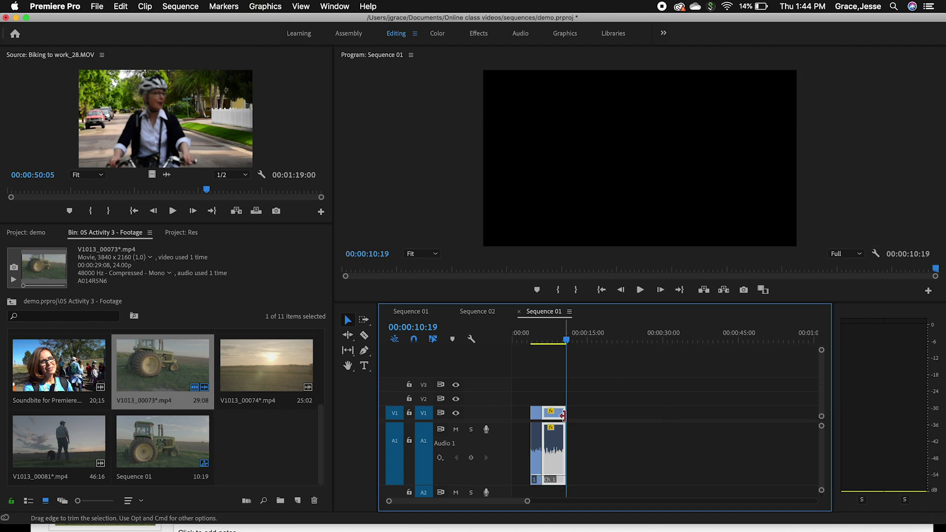
{"action": "left_click", "coordinate": [551, 339]}
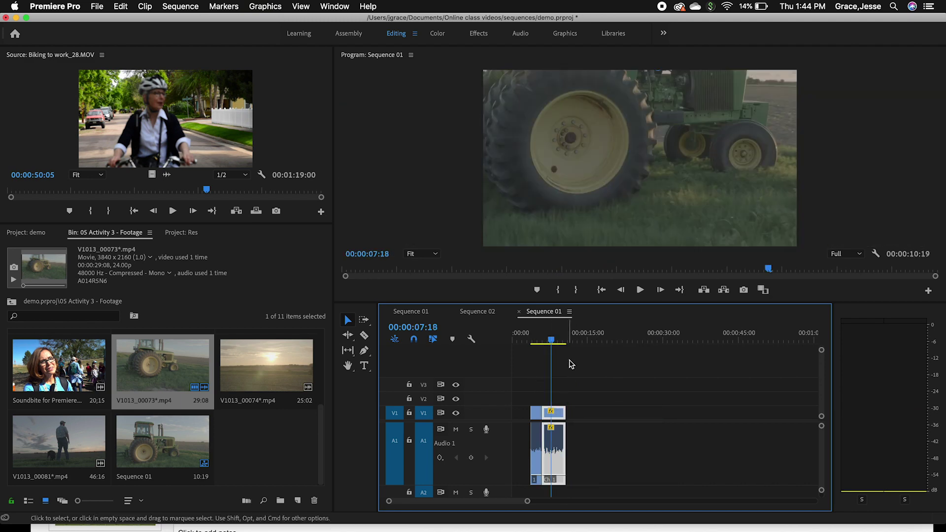
{"action": "left_click", "coordinate": [562, 341]}
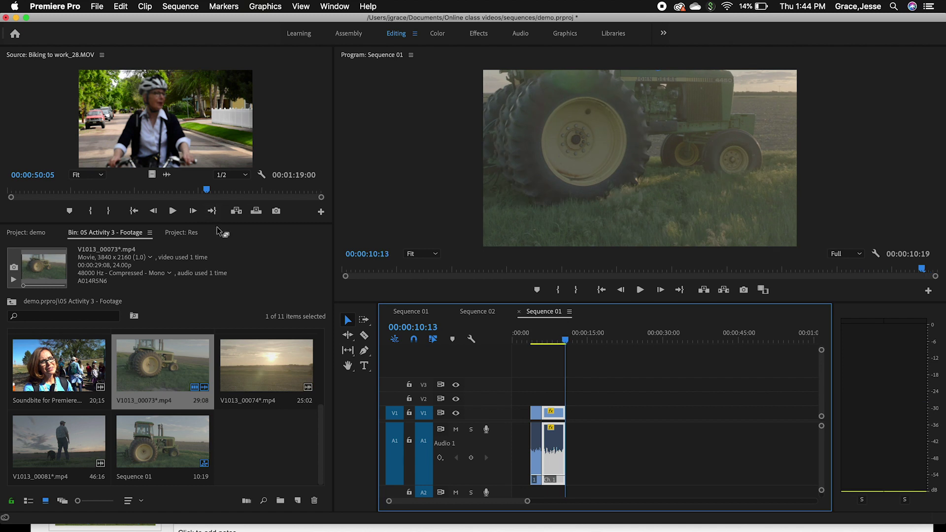
- Make the Source area taller, open the second segment's Effect Controls and place the playhead at 00:00:08:10
{"action": "left_click_drag", "start_coordinate": [218, 223], "coordinate": [218, 292]}
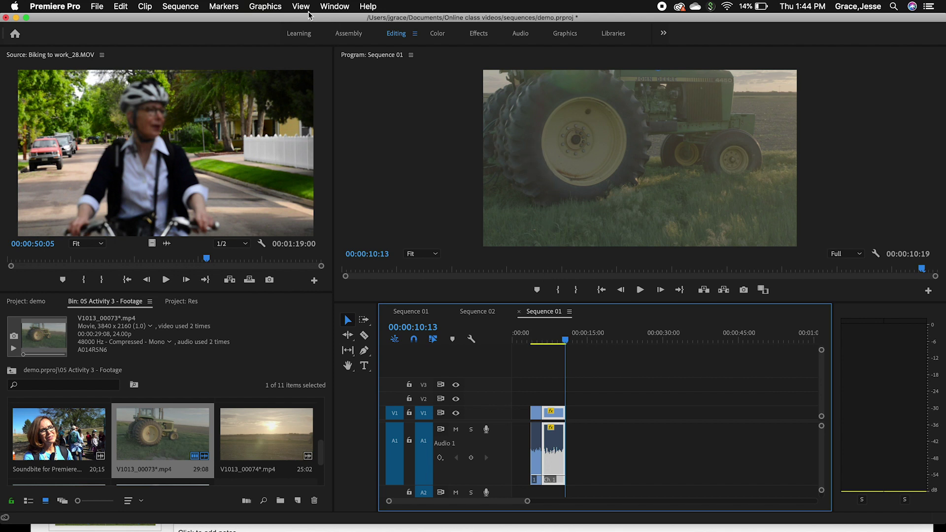
{"action": "left_click", "coordinate": [335, 7]}
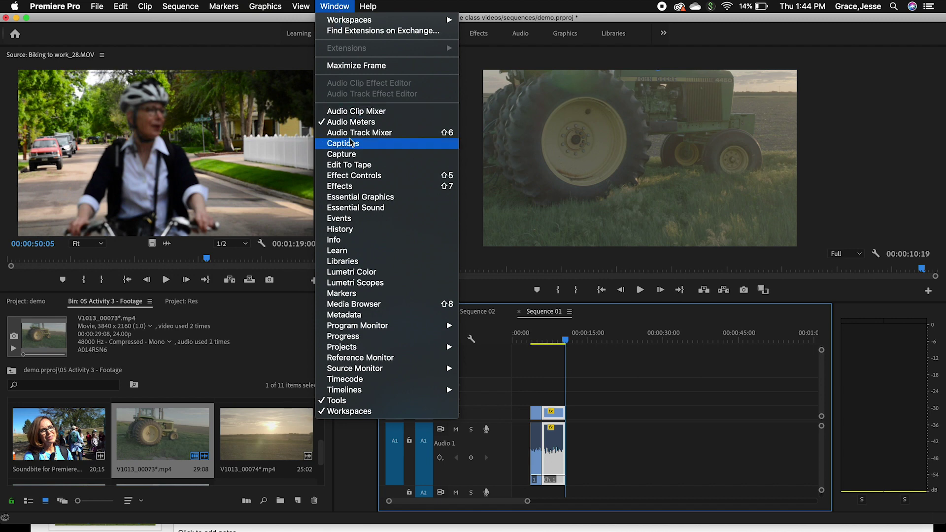
{"action": "left_click", "coordinate": [354, 177]}
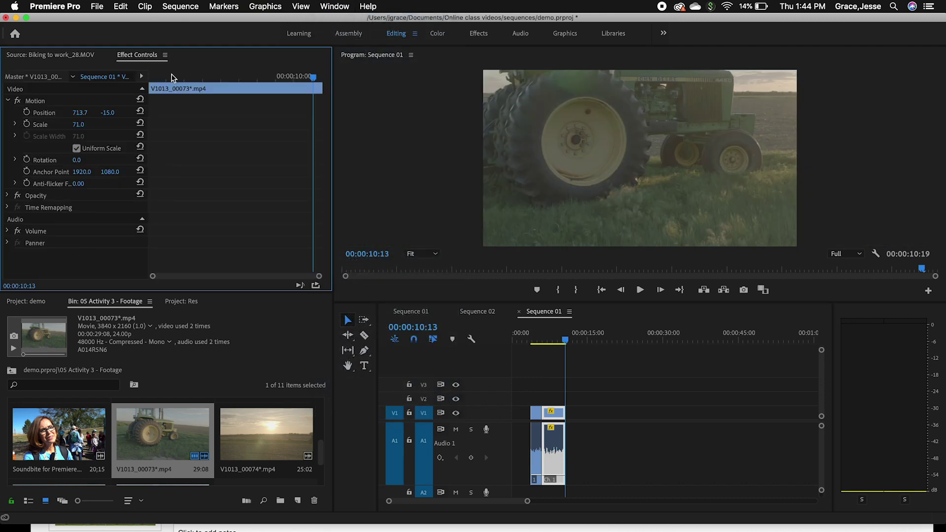
{"action": "left_click", "coordinate": [554, 339]}
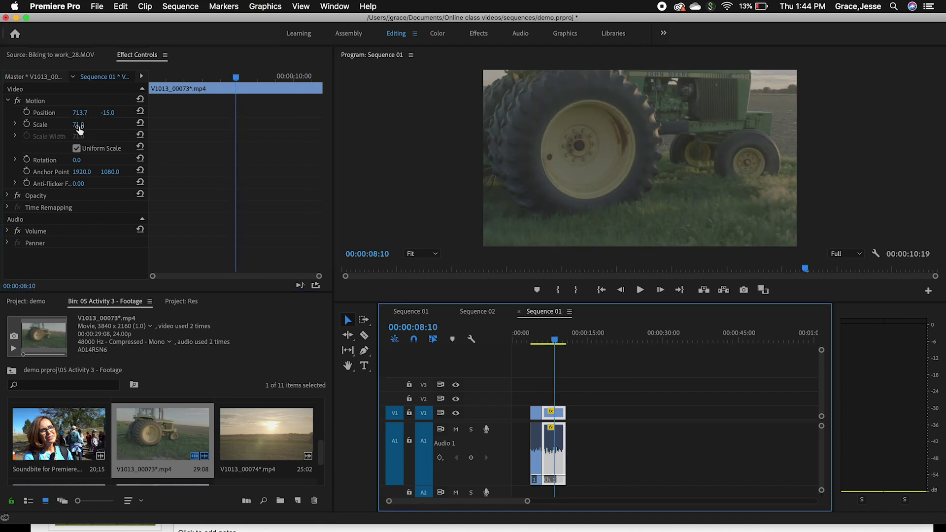
{"action": "left_click", "coordinate": [606, 224]}
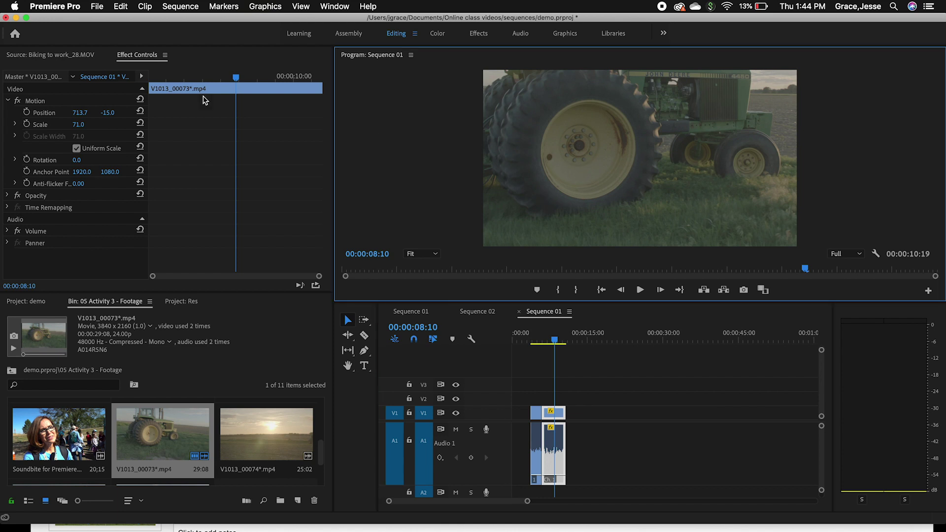
- Try scales of 100 and 165 on the second segment and reduce its scale to 78
{"action": "left_click", "coordinate": [88, 124]}
{"action": "type", "text": "100"}
{"action": "key", "text": "Return"}
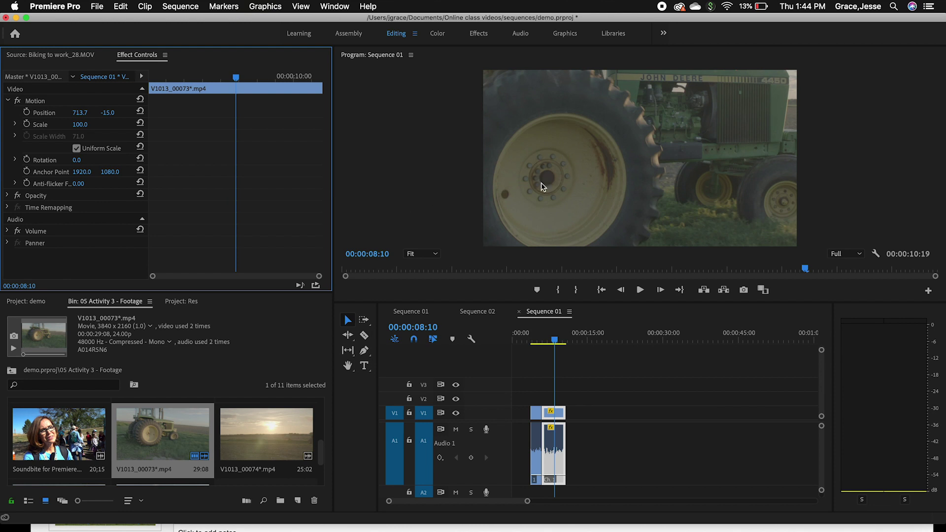
{"action": "left_click", "coordinate": [508, 187]}
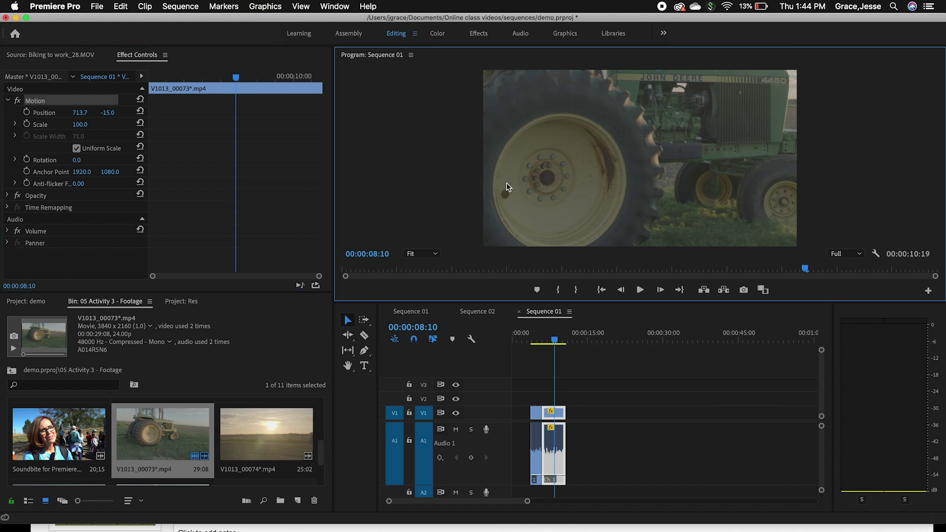
{"action": "left_click_drag", "start_coordinate": [80, 130], "coordinate": [89, 125]}
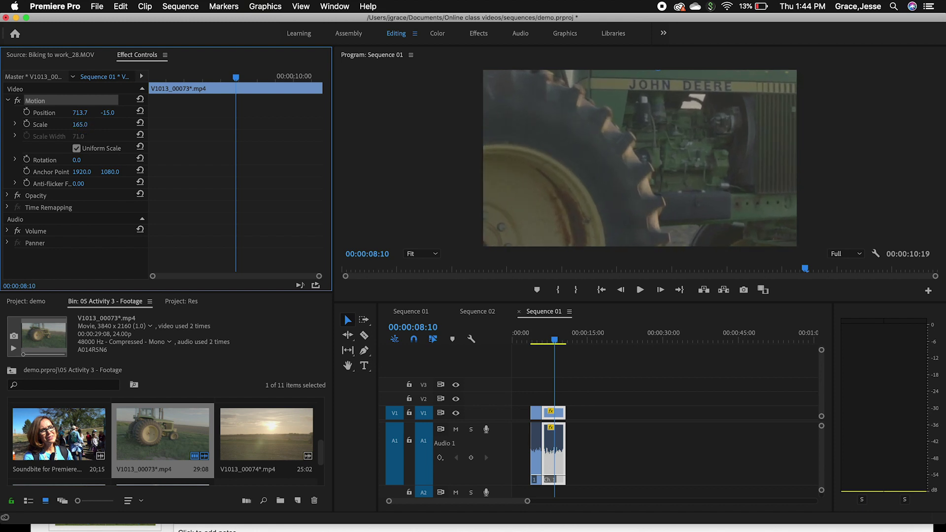
{"action": "left_click_drag", "start_coordinate": [80, 124], "coordinate": [65, 124]}
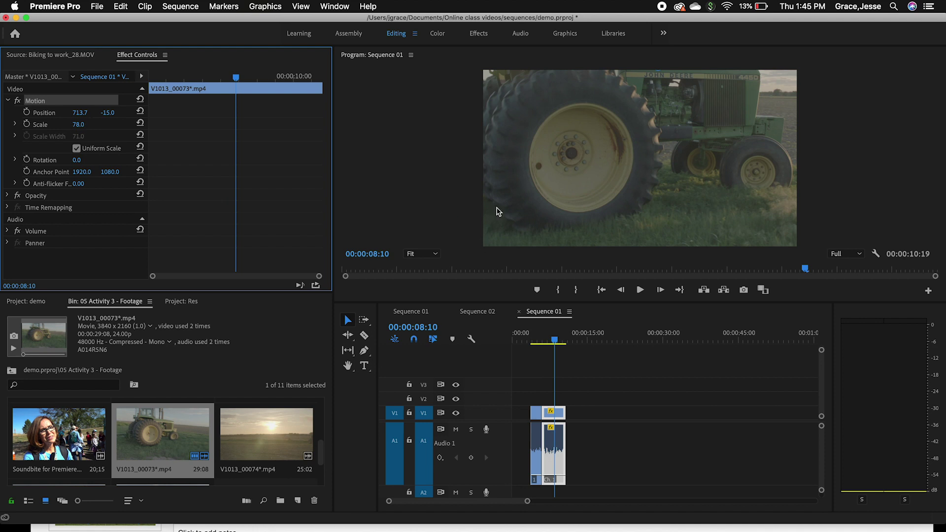
- Nudge the second segment to 711.4, -15.0, play the reframed cut, and return the playhead to 00:00:04:09 in the first segment
{"action": "left_click_drag", "start_coordinate": [532, 196], "coordinate": [523, 190]}
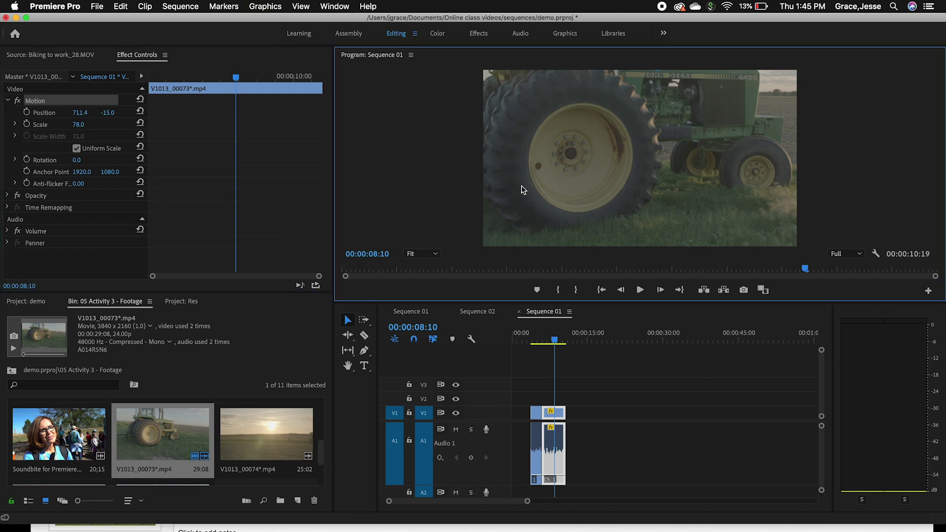
{"action": "left_click", "coordinate": [537, 340]}
{"action": "key", "text": "space"}
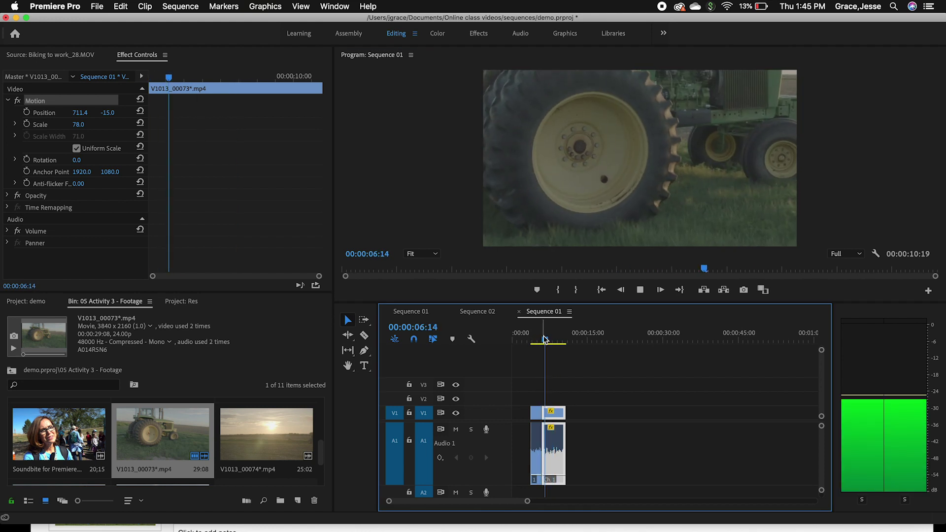
{"action": "key", "text": "space"}
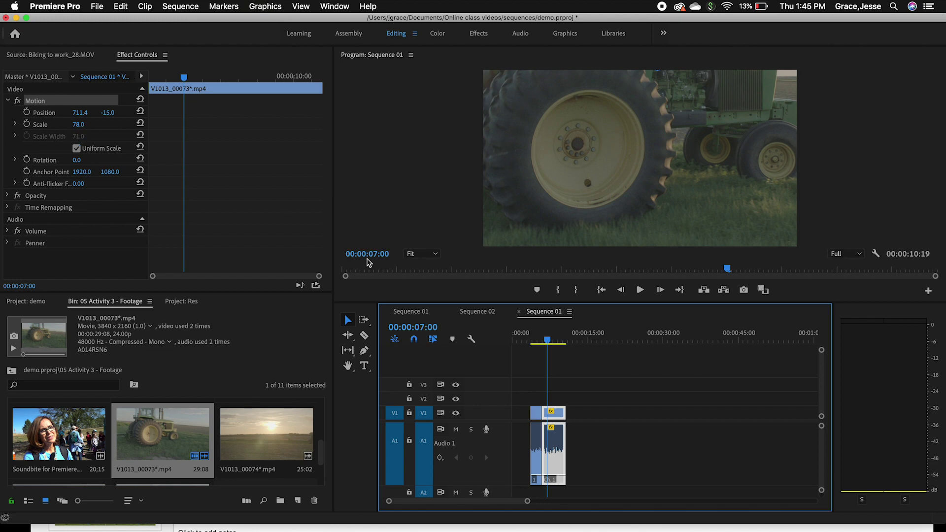
{"action": "mouse_move", "coordinate": [534, 341]}
{"action": "left_mouse_down"}
{"action": "mouse_move", "coordinate": [562, 345]}
{"action": "mouse_move", "coordinate": [530, 343]}
{"action": "mouse_move", "coordinate": [538, 342]}
{"action": "left_mouse_up"}
{"action": "left_click", "coordinate": [537, 417]}
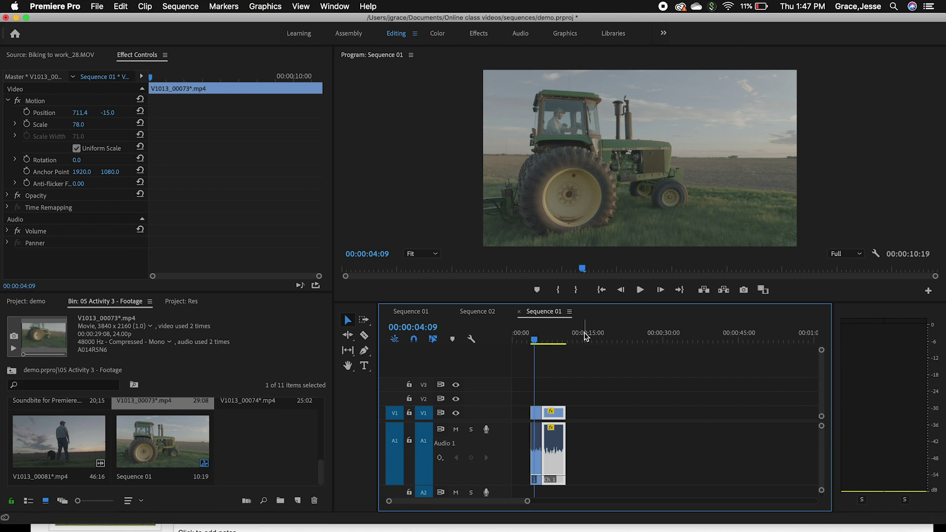
{"action": "scroll", "coordinate": [243, 463], "scroll_direction": "up", "scroll_amount": 5}
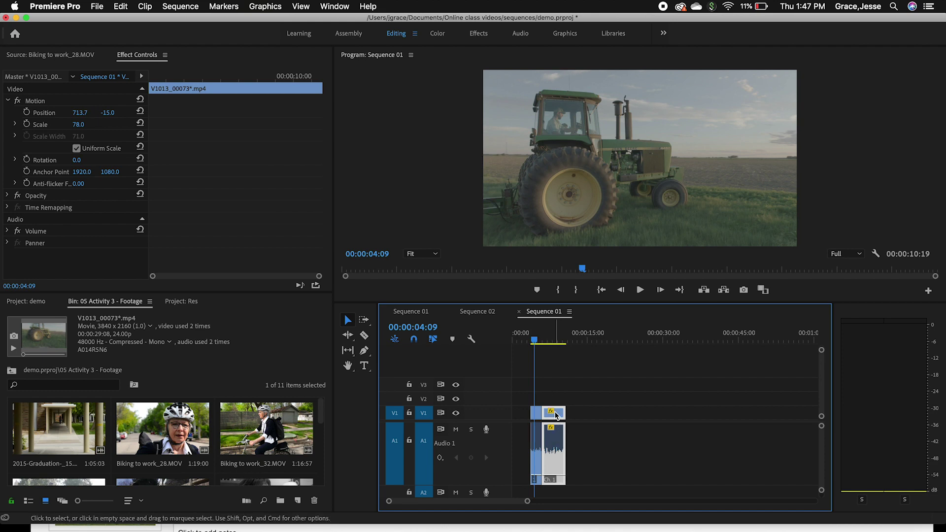
- Delete the enlarged second segment and extend the first segment's end to 00:00:18:06
{"action": "double_click", "coordinate": [556, 414]}
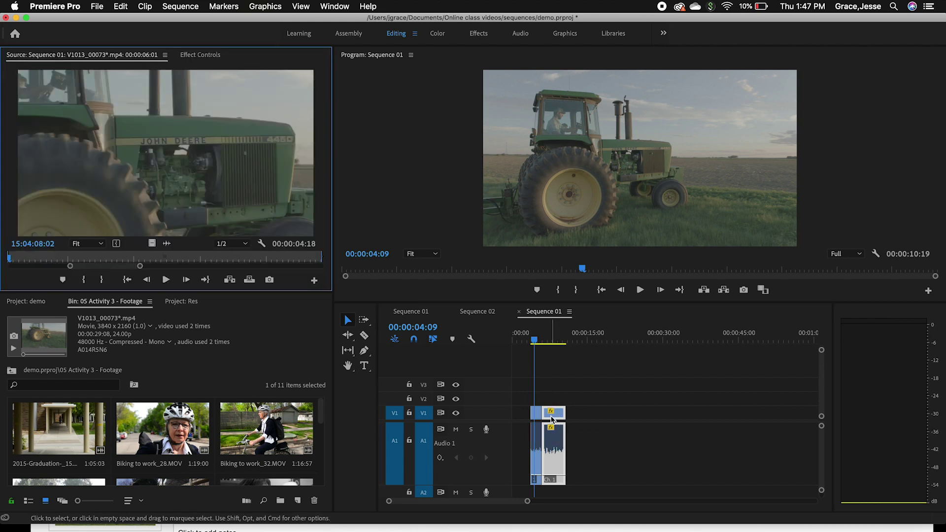
{"action": "left_click", "coordinate": [551, 418]}
{"action": "key", "text": "Delete"}
{"action": "left_click", "coordinate": [538, 417]}
{"action": "left_click_drag", "start_coordinate": [540, 416], "coordinate": [602, 417]}
- Open the extended clip's Effect Controls and start position and scale keyframes at 00:00:04:22
{"action": "mouse_move", "coordinate": [542, 343]}
{"action": "left_mouse_down"}
{"action": "mouse_move", "coordinate": [564, 343]}
{"action": "mouse_move", "coordinate": [534, 343]}
{"action": "left_mouse_up"}
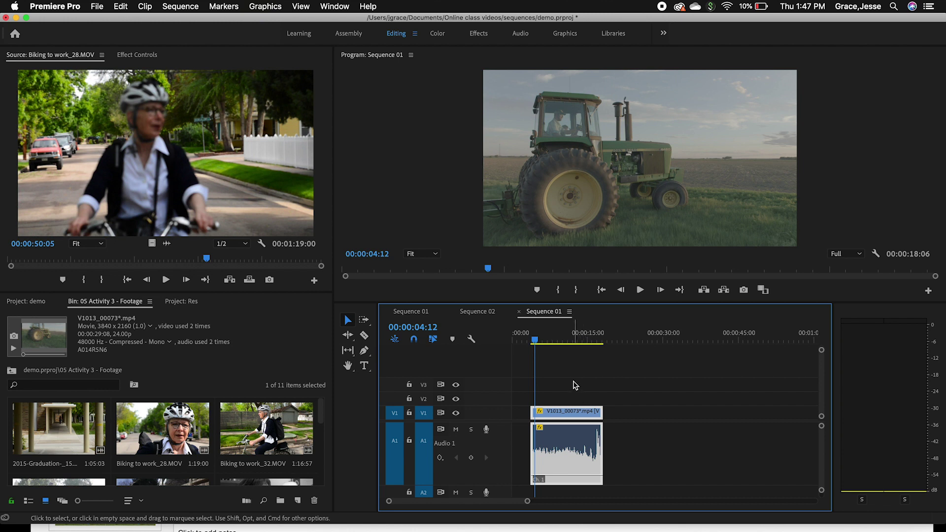
{"action": "left_click_drag", "start_coordinate": [541, 343], "coordinate": [537, 343]}
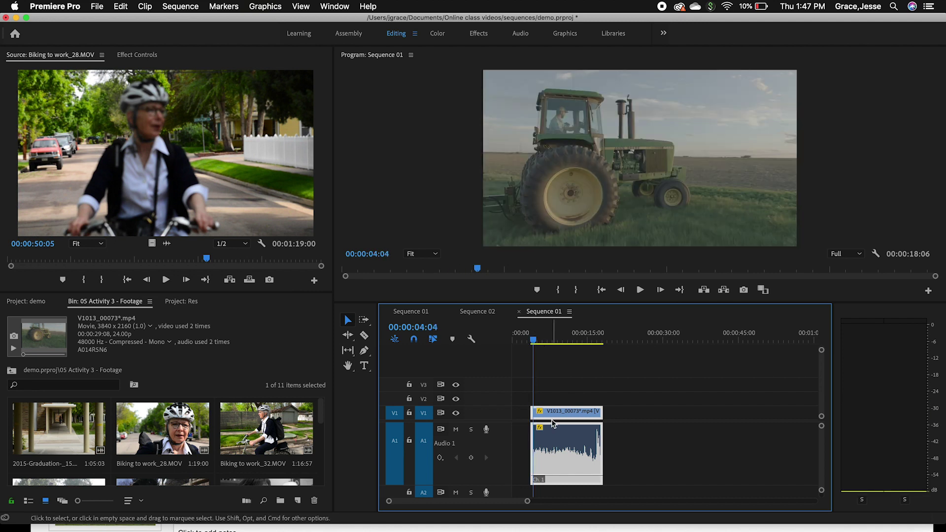
{"action": "left_click_drag", "start_coordinate": [534, 341], "coordinate": [537, 342]}
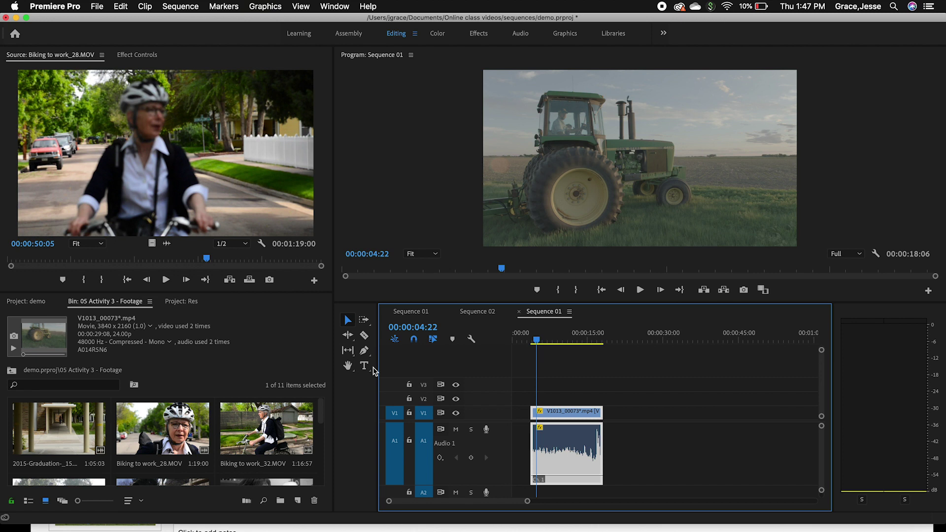
{"action": "left_click", "coordinate": [147, 53]}
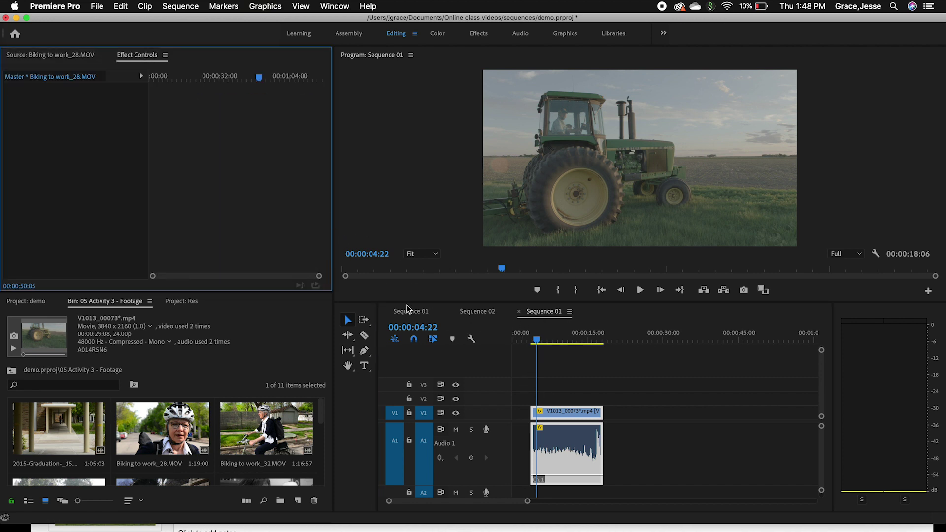
{"action": "left_click", "coordinate": [575, 413]}
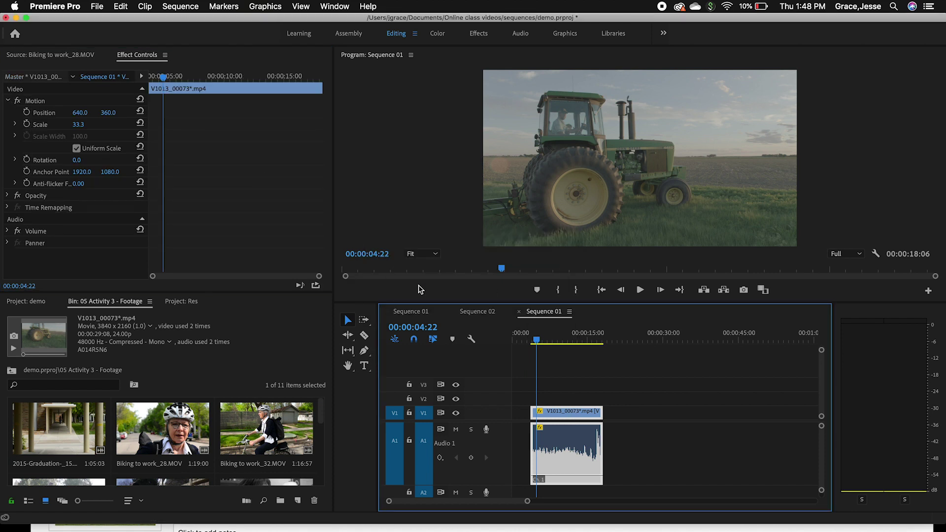
{"action": "left_click", "coordinate": [28, 113]}
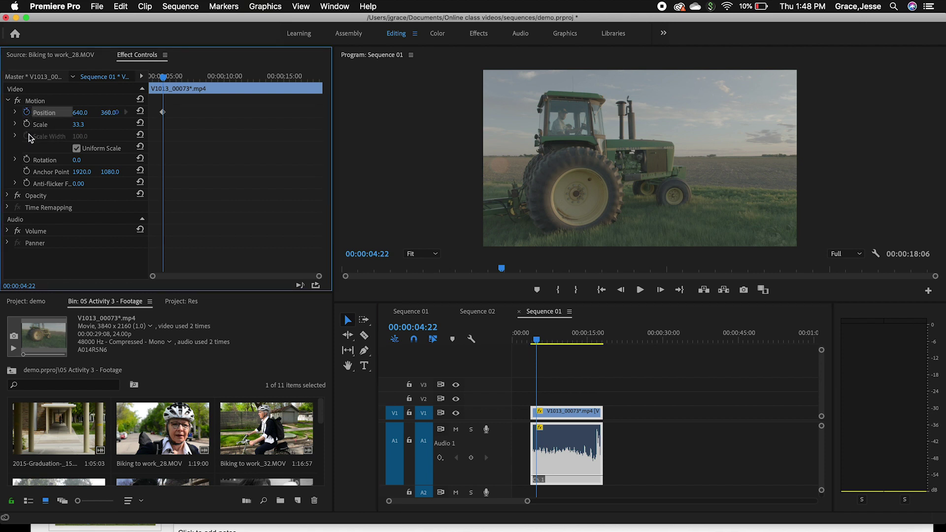
{"action": "left_click", "coordinate": [27, 124]}
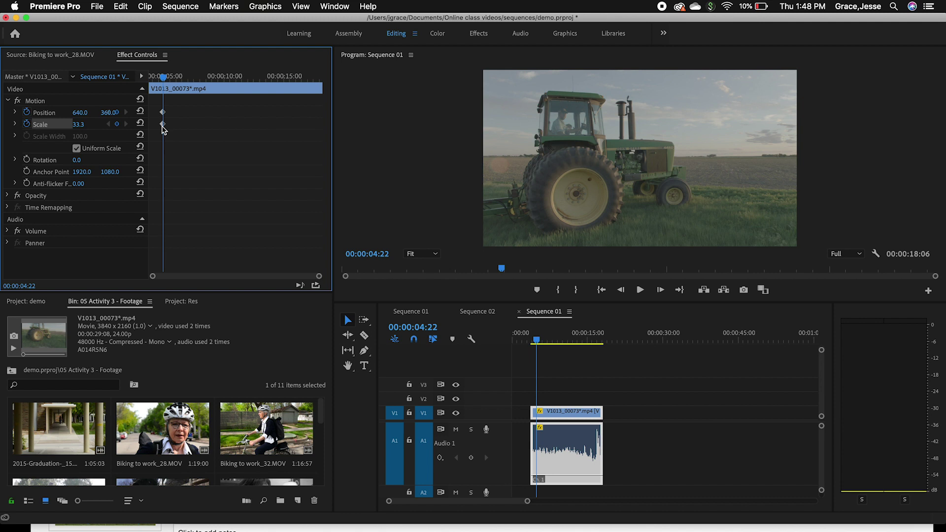
- At 00:00:08:10, enlarge the clip to a scale of 63.1 and reposition it to about 854, 100 to frame the rear wheel
{"action": "left_click", "coordinate": [539, 343]}
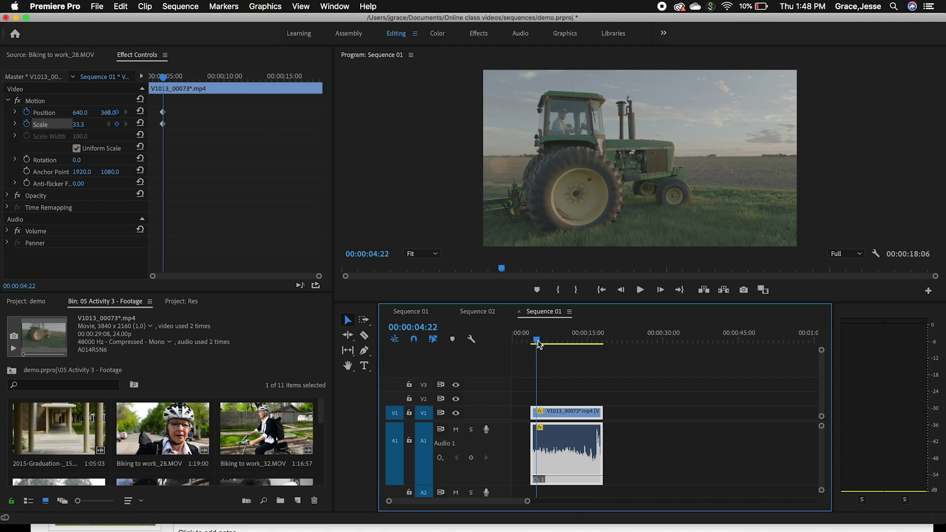
{"action": "left_click_drag", "start_coordinate": [538, 343], "coordinate": [557, 344]}
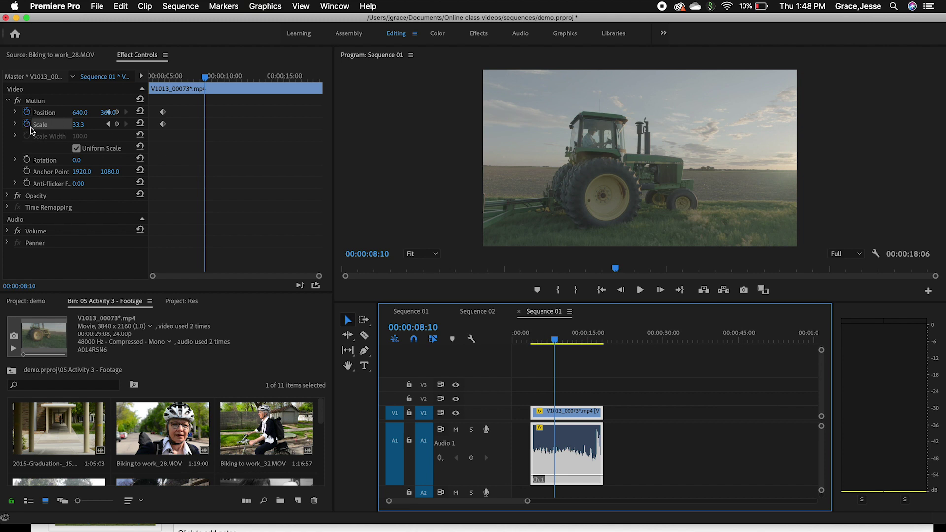
{"action": "left_click", "coordinate": [529, 189]}
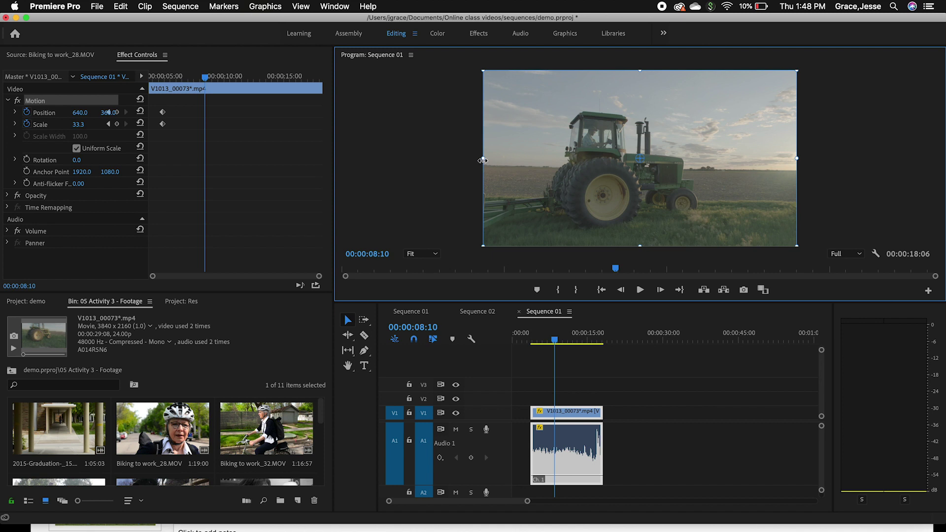
{"action": "left_click_drag", "start_coordinate": [483, 159], "coordinate": [378, 160]}
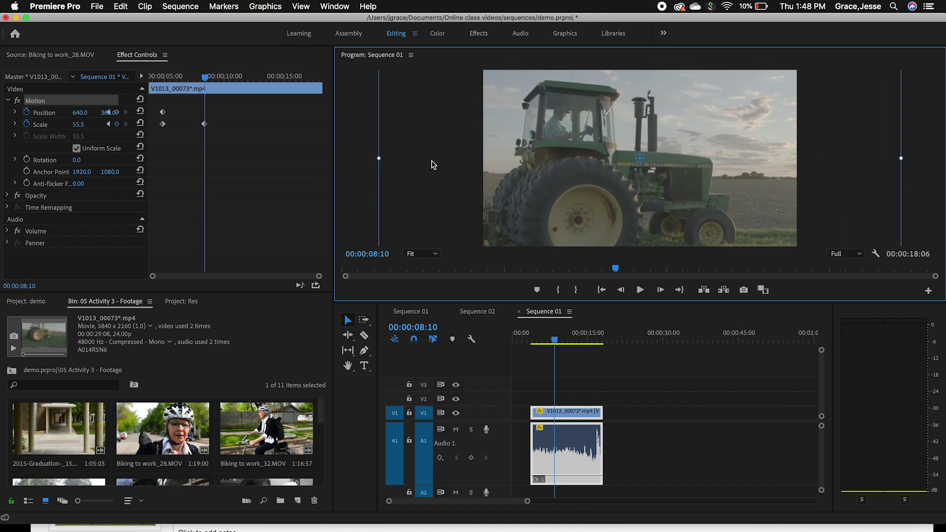
{"action": "left_click_drag", "start_coordinate": [581, 185], "coordinate": [608, 127]}
{"action": "left_click_drag", "start_coordinate": [599, 160], "coordinate": [597, 168]}
{"action": "left_click_drag", "start_coordinate": [404, 108], "coordinate": [373, 102]}
{"action": "left_click_drag", "start_coordinate": [532, 155], "coordinate": [559, 148]}
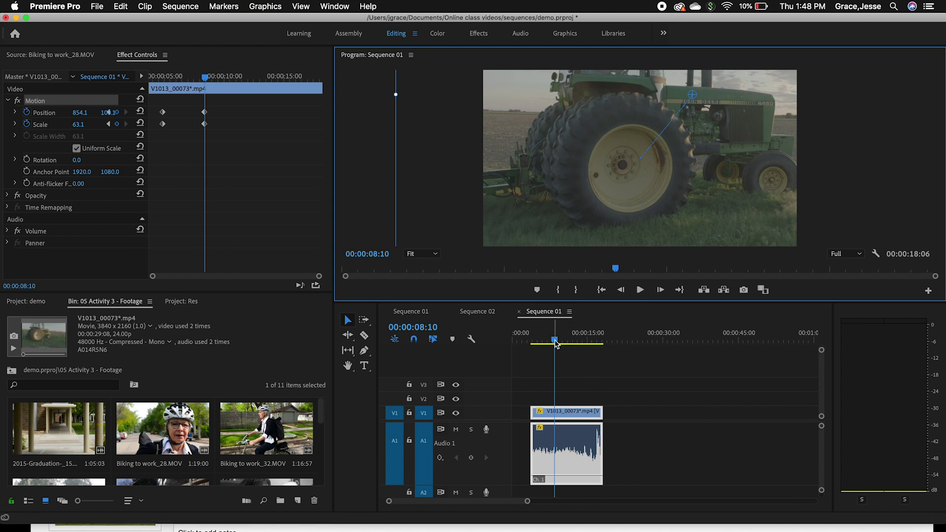
- Play the animated zoom from 00:00:03:22 until past the ending keyframes
{"action": "left_click_drag", "start_coordinate": [555, 343], "coordinate": [534, 344]}
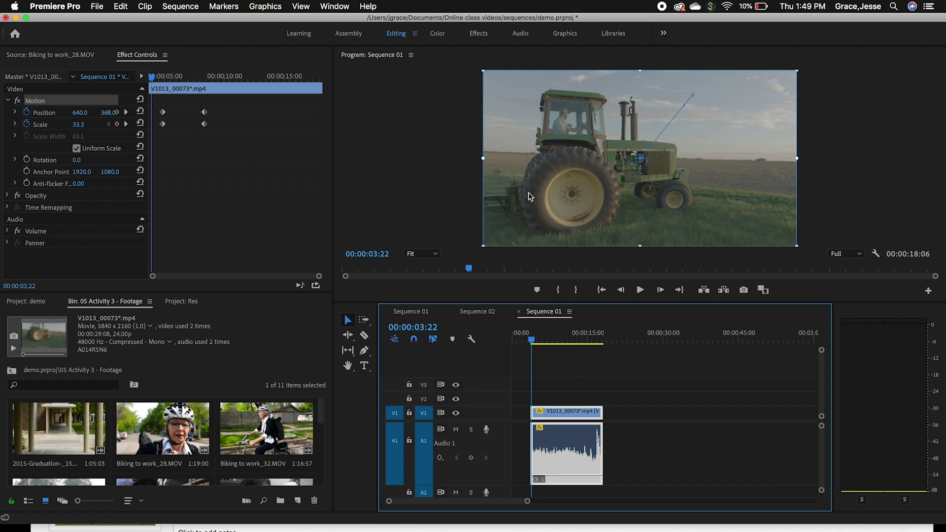
{"action": "key", "text": "space"}
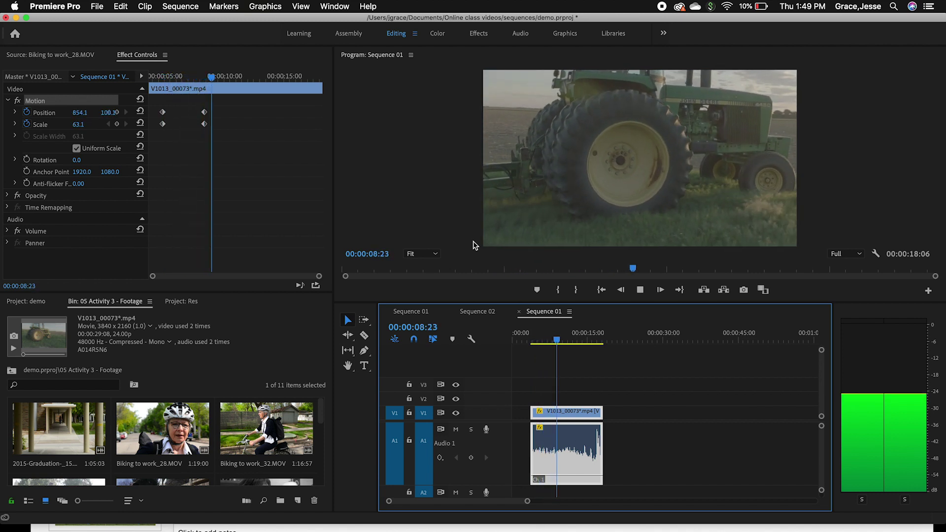
{"action": "key", "text": "space"}
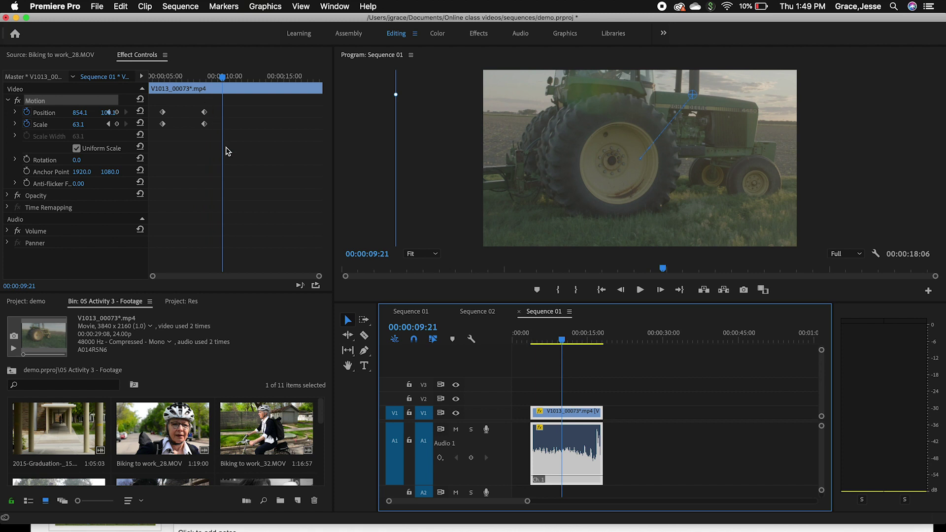
- Move the ending position and scale keyframes closer to the starting ones and play the faster zoom twice
{"action": "left_click_drag", "start_coordinate": [205, 115], "coordinate": [183, 128]}
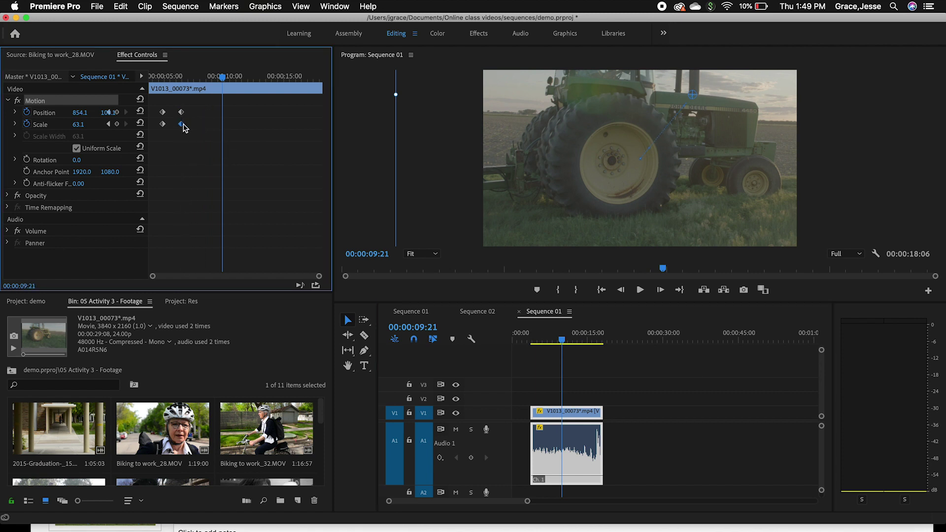
{"action": "left_click", "coordinate": [165, 76]}
{"action": "key", "text": "space"}
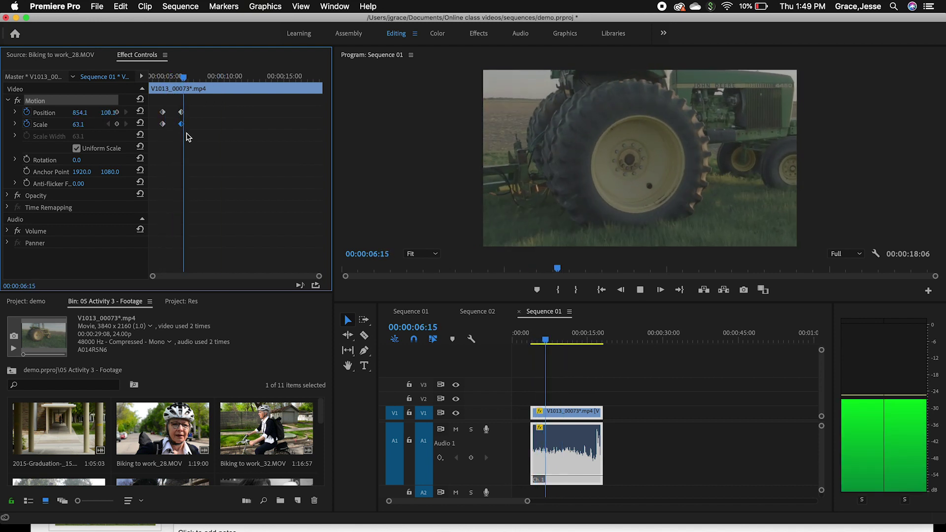
{"action": "key", "text": "space"}
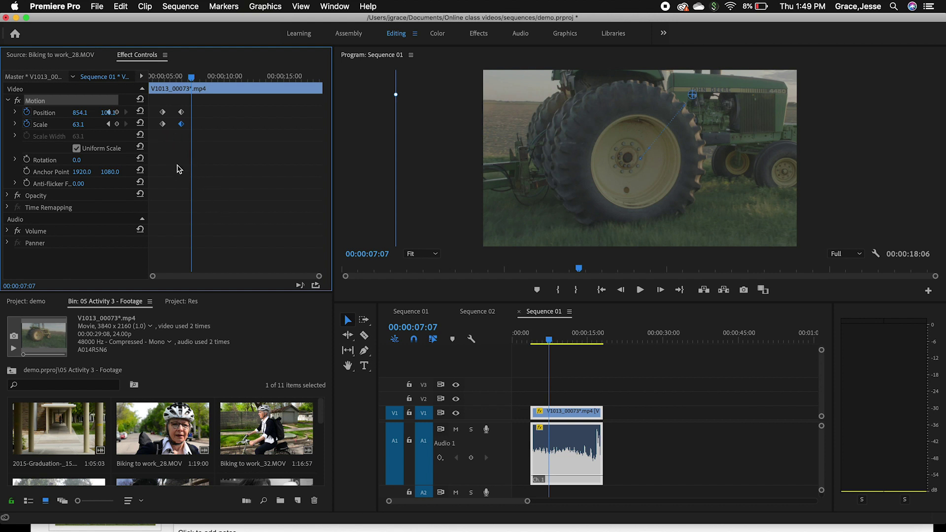
{"action": "left_click_drag", "start_coordinate": [192, 79], "coordinate": [159, 79]}
{"action": "key", "text": "space"}
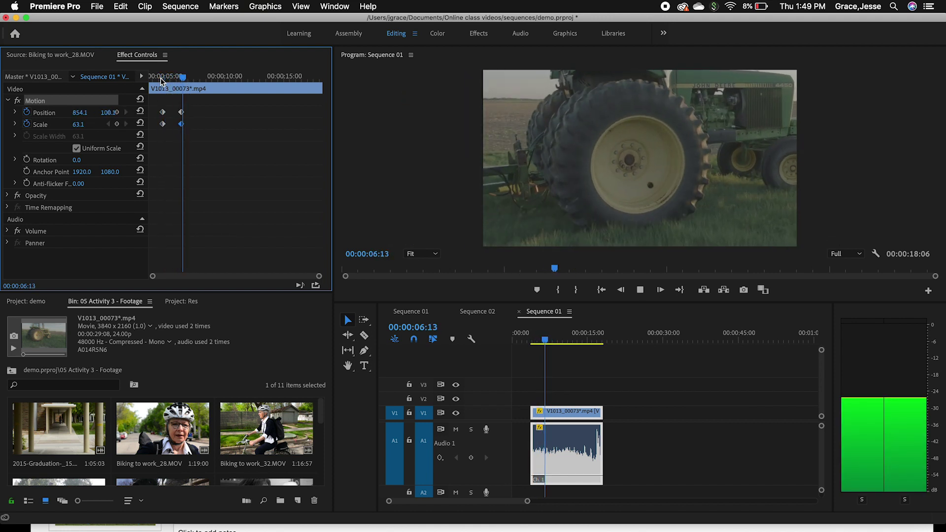
{"action": "key", "text": "space"}
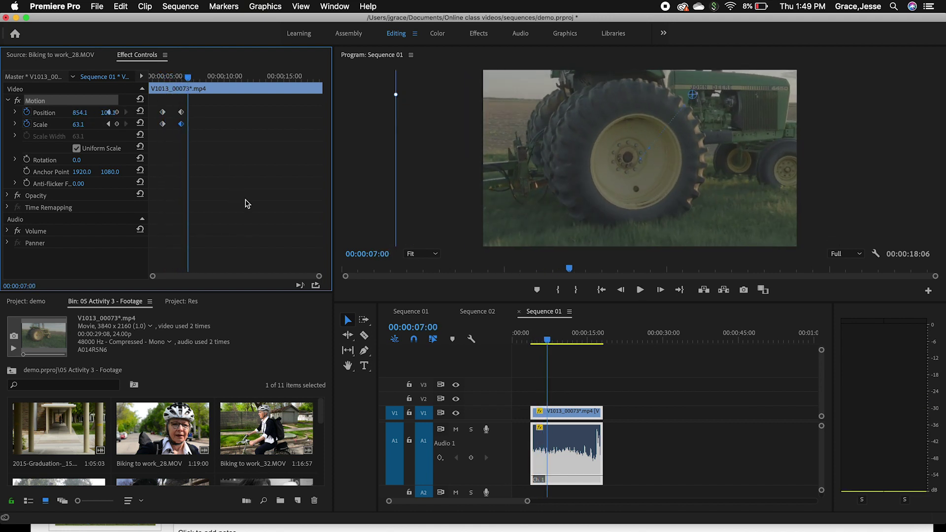
- Shift the framing at 00:00:07:00 to a horizontal position of 476.5, add another position keyframe near 00:00:10:00, and play the move
{"action": "left_click_drag", "start_coordinate": [551, 199], "coordinate": [459, 197]}
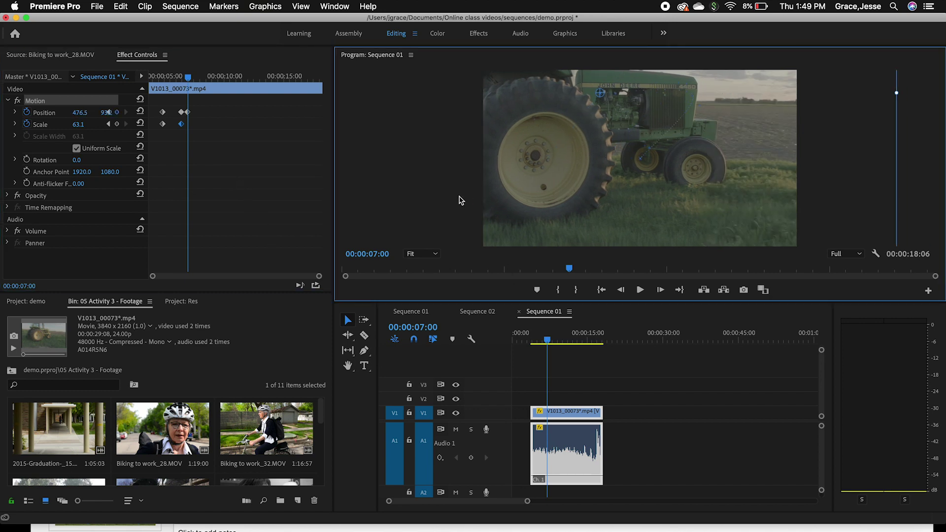
{"action": "left_click", "coordinate": [224, 77]}
{"action": "left_click_drag", "start_coordinate": [604, 167], "coordinate": [643, 236]}
{"action": "left_click", "coordinate": [150, 78]}
{"action": "key", "text": "space"}
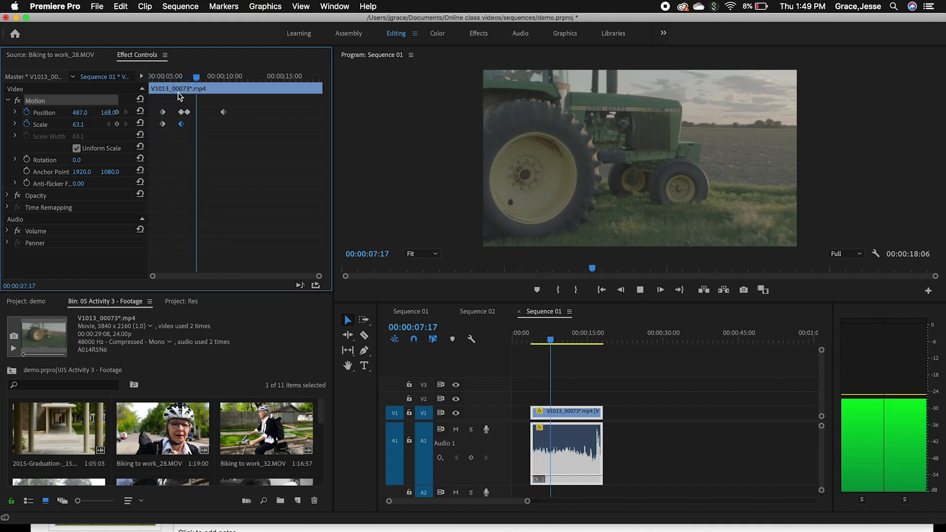
{"action": "key", "text": "space"}
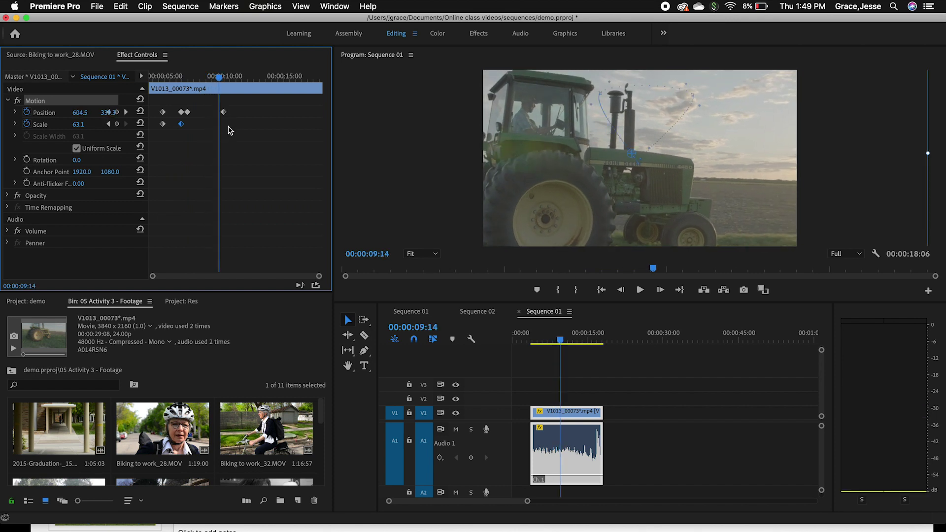
- Delete all position and scale keyframes from the tractor clip and turn off keyframing for both properties
{"action": "key", "text": "super+a"}
{"action": "key", "text": "Delete"}
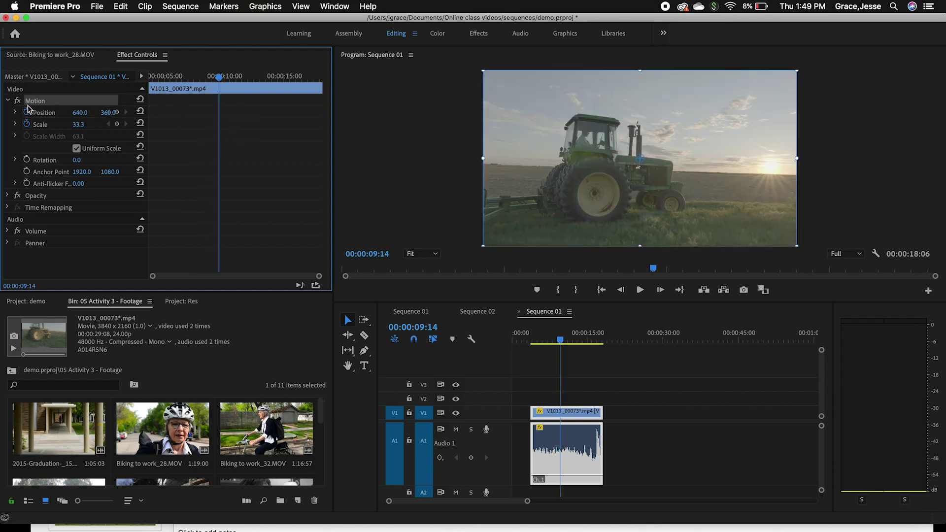
{"action": "left_click", "coordinate": [40, 124]}
- Keyframe position and scale near the clip's start, and at 00:00:10:05 set the scale to 54.1 and horizontal position to 686.0
{"action": "left_click", "coordinate": [177, 76]}
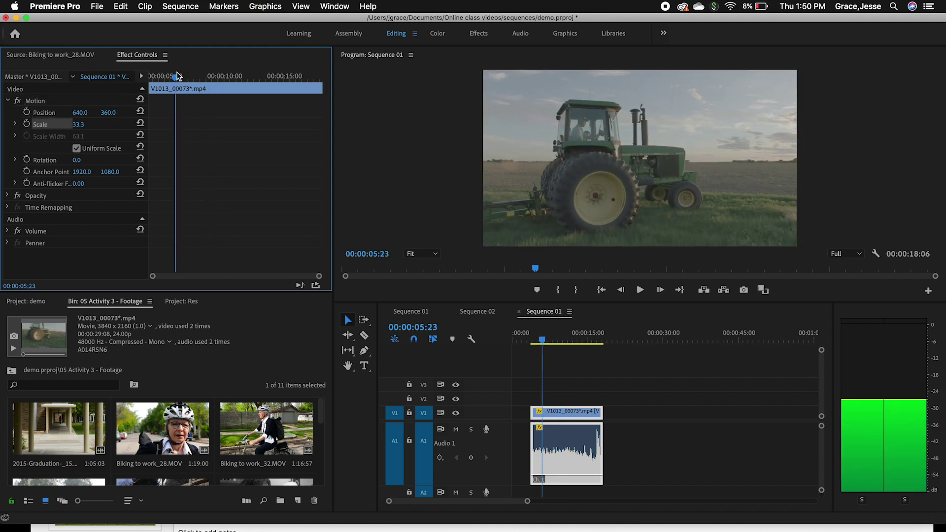
{"action": "left_click_drag", "start_coordinate": [176, 76], "coordinate": [162, 76]}
{"action": "left_click", "coordinate": [28, 124]}
{"action": "left_click_drag", "start_coordinate": [537, 341], "coordinate": [563, 340]}
{"action": "left_click", "coordinate": [530, 144]}
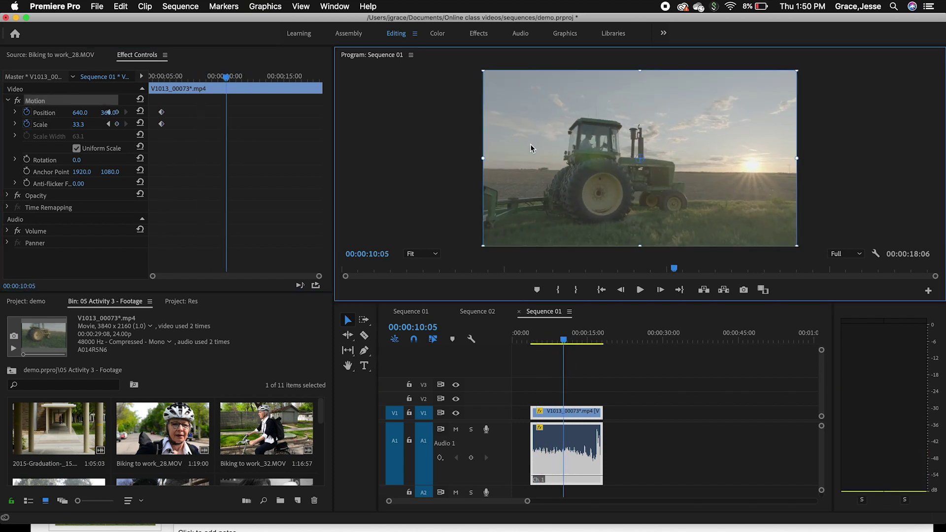
{"action": "left_click_drag", "start_coordinate": [482, 159], "coordinate": [386, 167]}
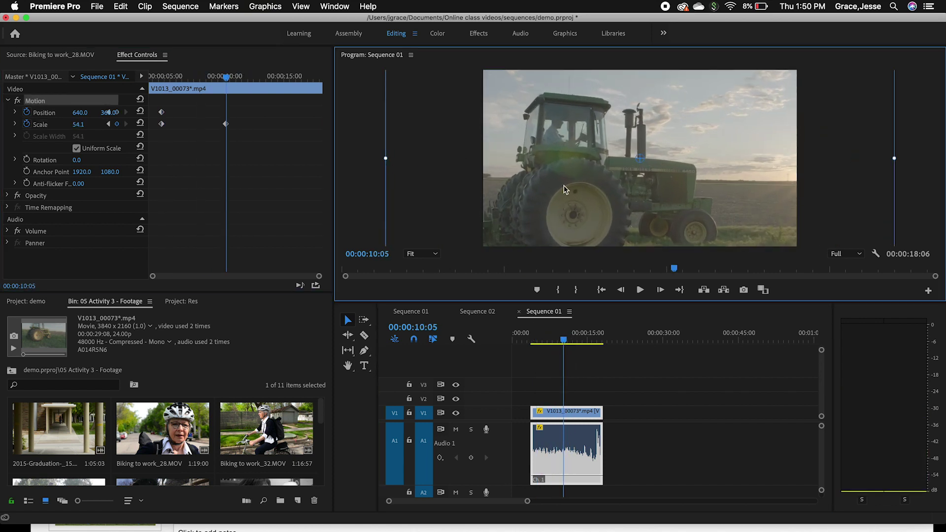
{"action": "left_click_drag", "start_coordinate": [563, 185], "coordinate": [574, 179]}
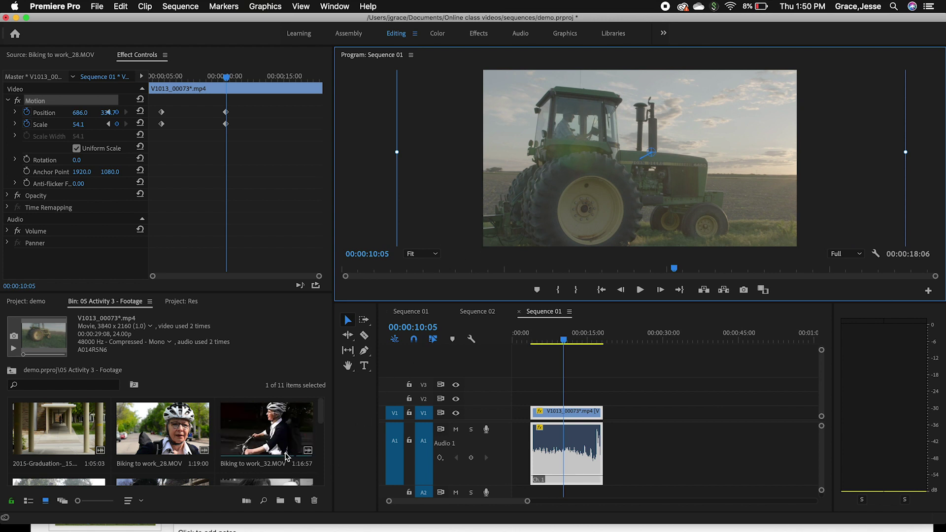
{"action": "scroll", "coordinate": [285, 456], "scroll_direction": "down", "scroll_amount": 3}
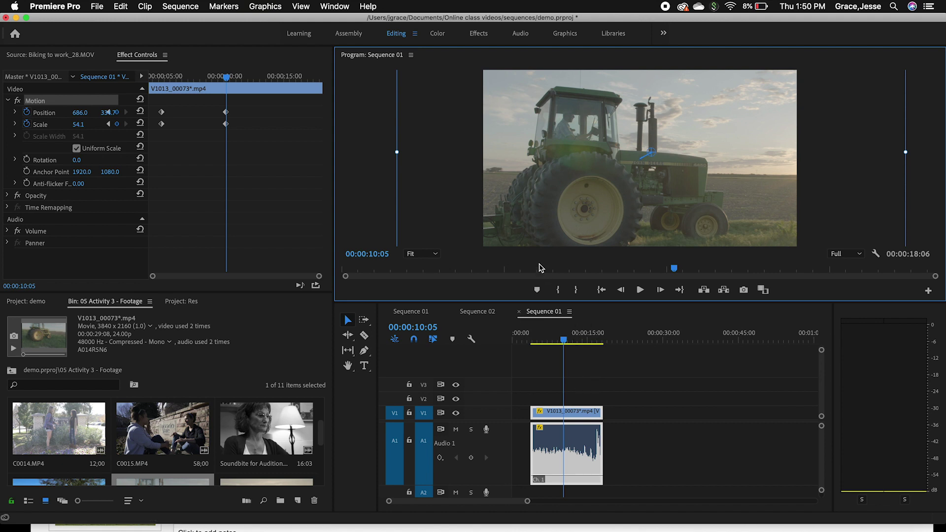
- Scrub past the ending keyframes and play the slow zoom from the clip's start
{"action": "left_click", "coordinate": [586, 344]}
{"action": "key", "text": "space"}
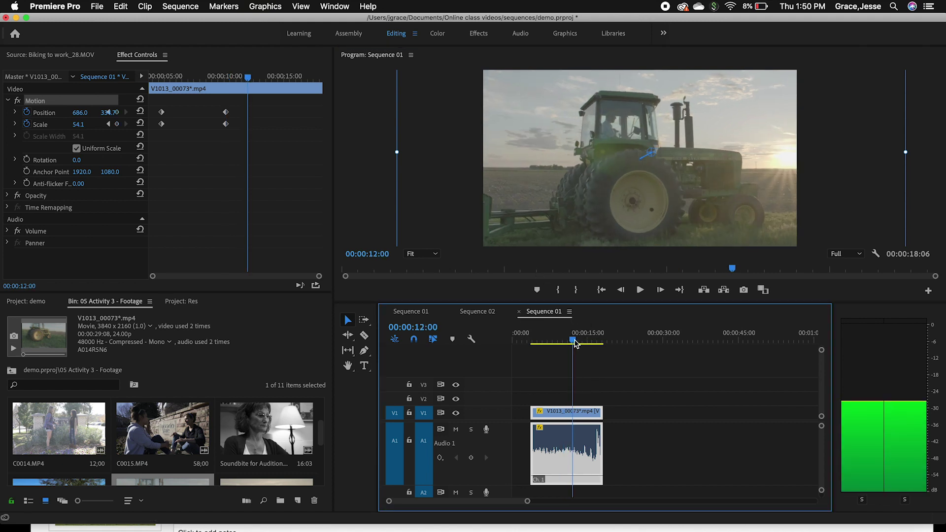
{"action": "mouse_move", "coordinate": [585, 340]}
{"action": "left_mouse_down"}
{"action": "mouse_move", "coordinate": [594, 340]}
{"action": "mouse_move", "coordinate": [570, 343]}
{"action": "left_mouse_up"}
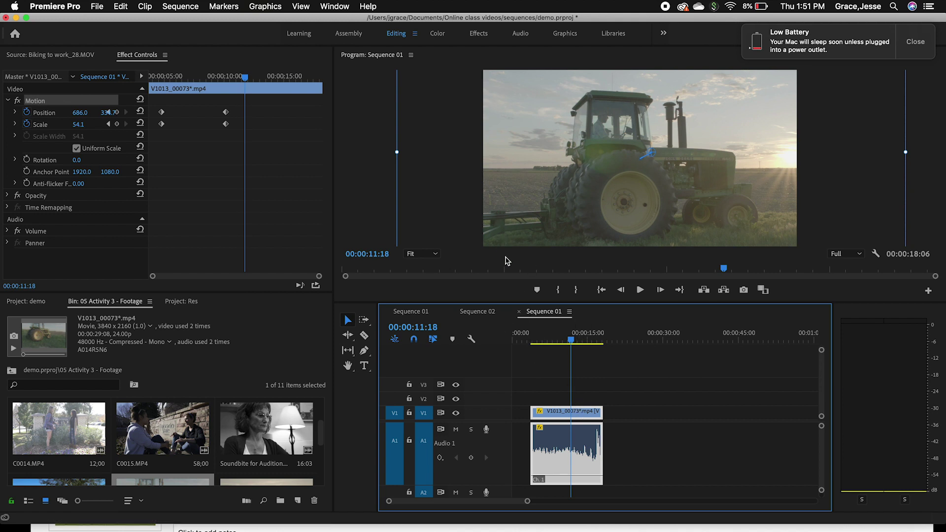
{"action": "left_click", "coordinate": [619, 340]}
{"action": "left_click_drag", "start_coordinate": [618, 341], "coordinate": [531, 341]}
{"action": "key", "text": "space"}
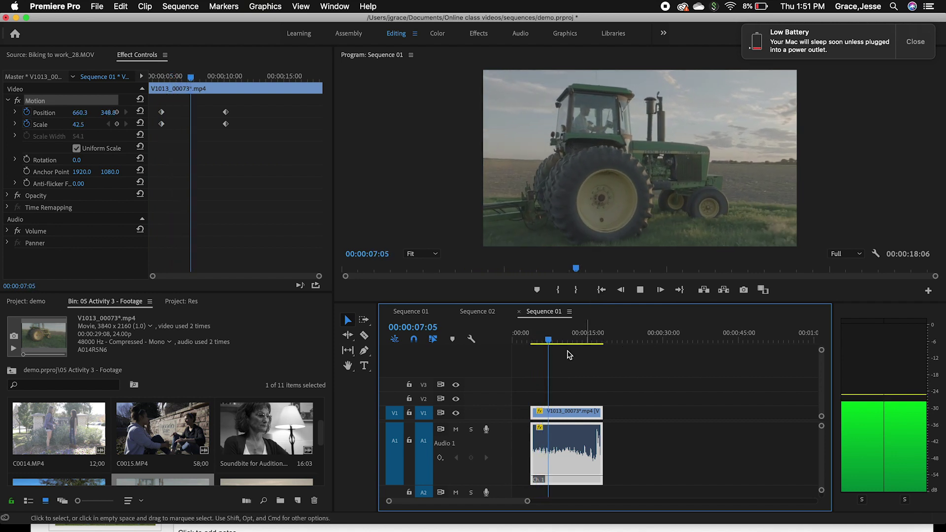
{"action": "mouse_move", "coordinate": [545, 342]}
{"action": "left_mouse_down"}
{"action": "mouse_move", "coordinate": [517, 340]}
{"action": "mouse_move", "coordinate": [532, 336]}
{"action": "left_mouse_up"}
{"action": "key", "text": "space"}
{"action": "key", "text": "space"}
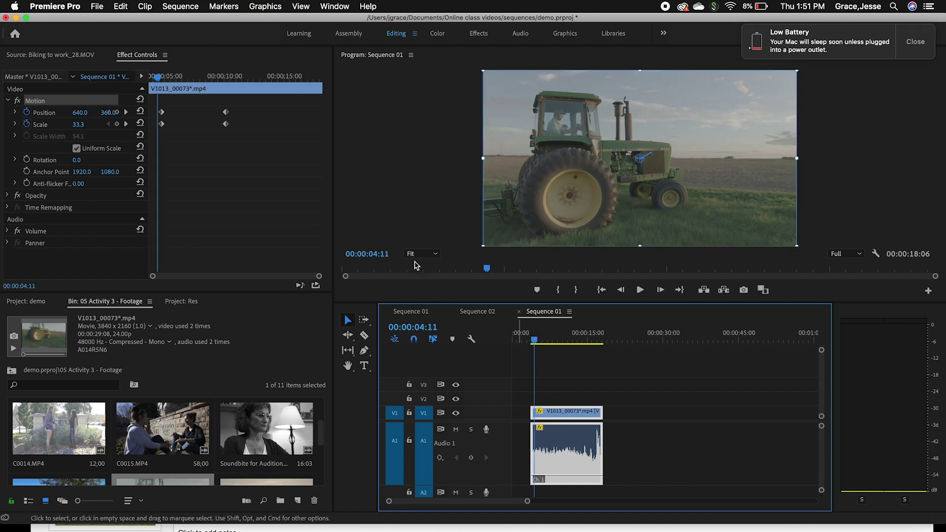